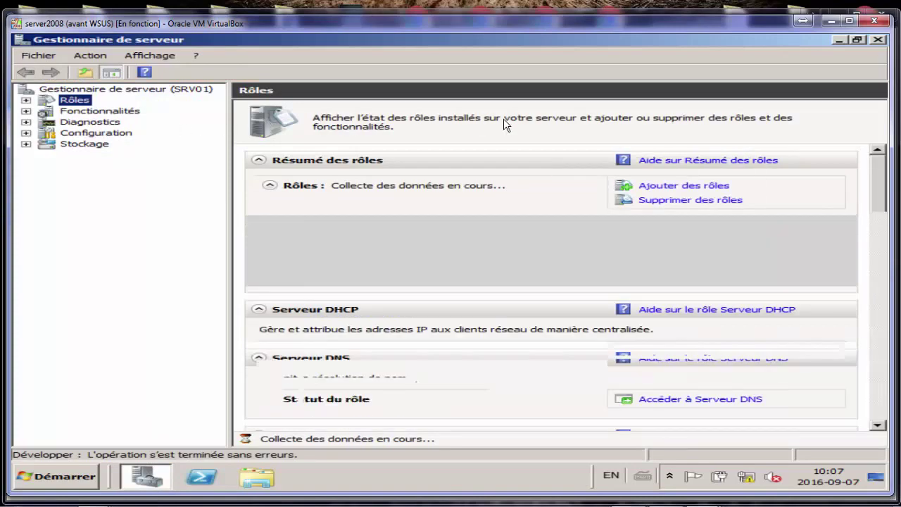
Step: Add the Services WSUS (Windows Server Update Services) role to the server and start its installation
{"action": "left_click", "coordinate": [677, 188]}
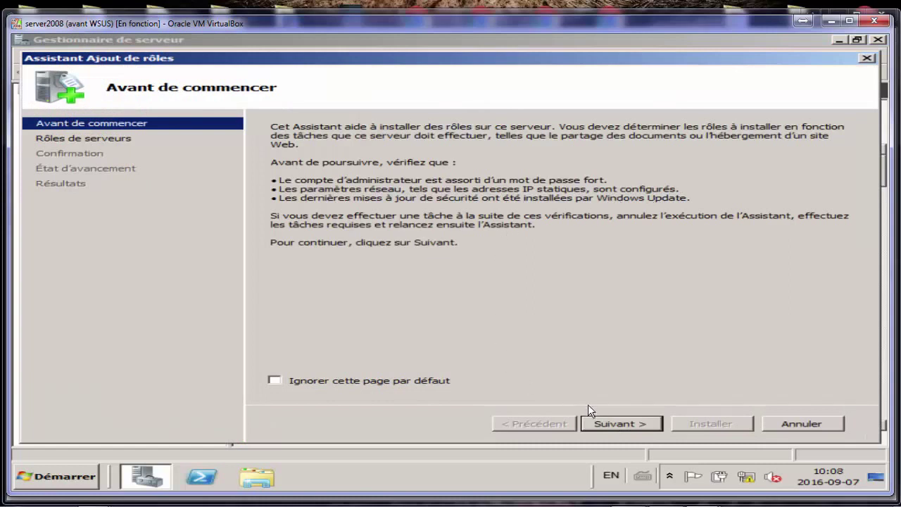
{"action": "left_click", "coordinate": [608, 424]}
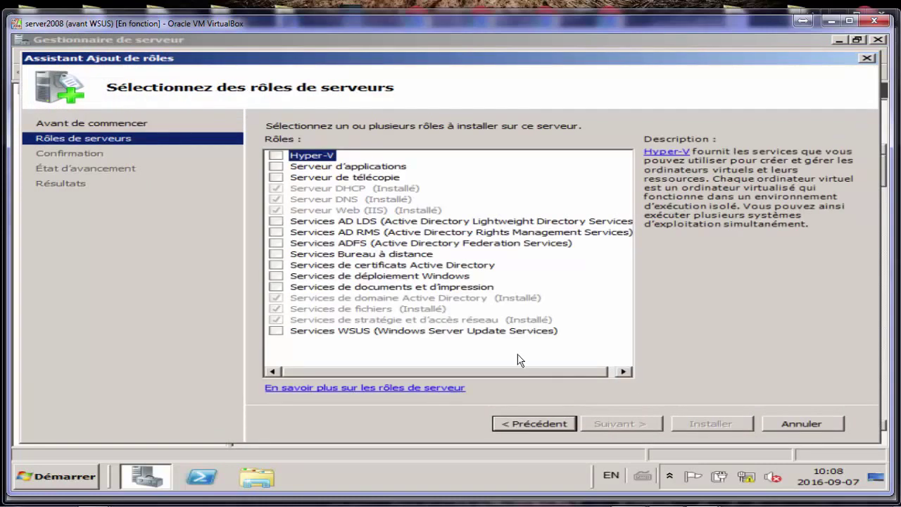
{"action": "left_click", "coordinate": [360, 211]}
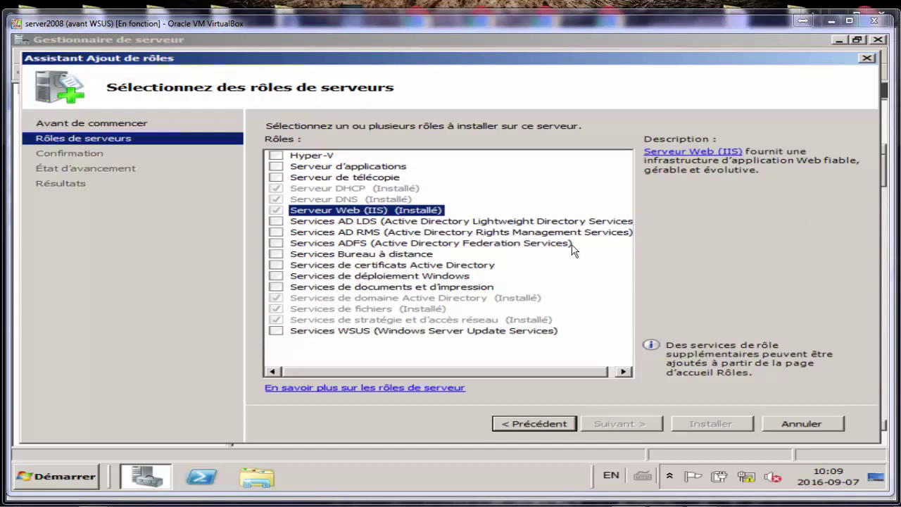
{"action": "left_click", "coordinate": [276, 330]}
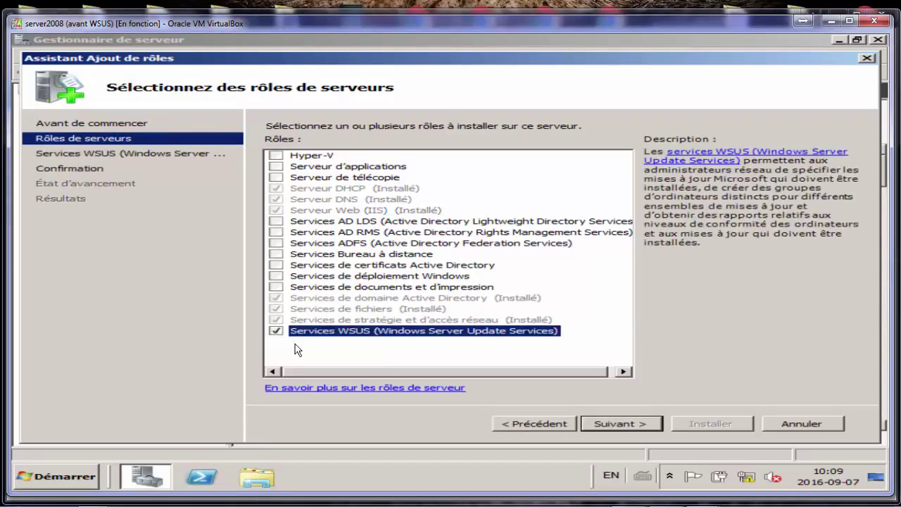
{"action": "left_click", "coordinate": [615, 421]}
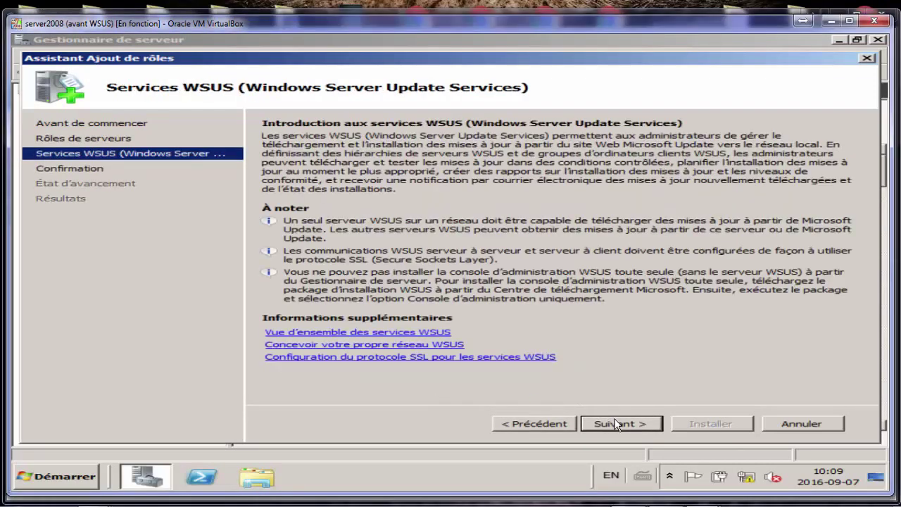
{"action": "left_click", "coordinate": [614, 421]}
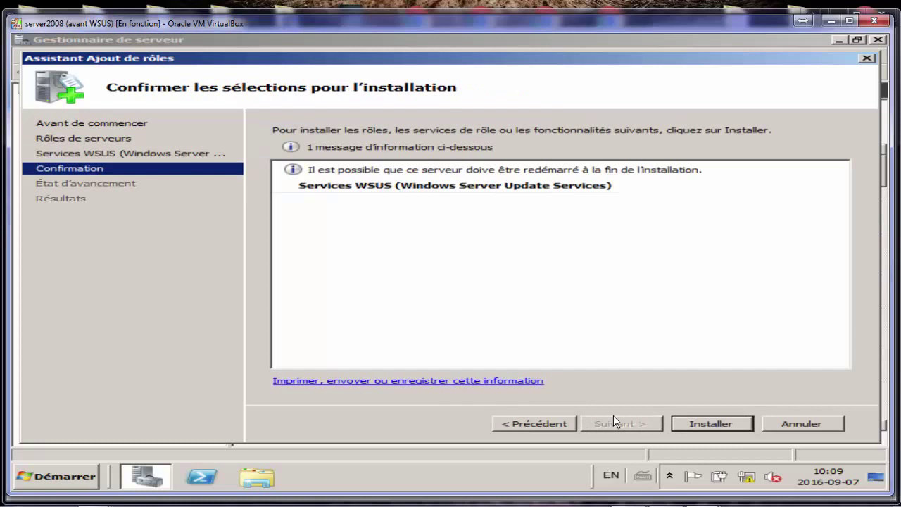
{"action": "left_click", "coordinate": [686, 424]}
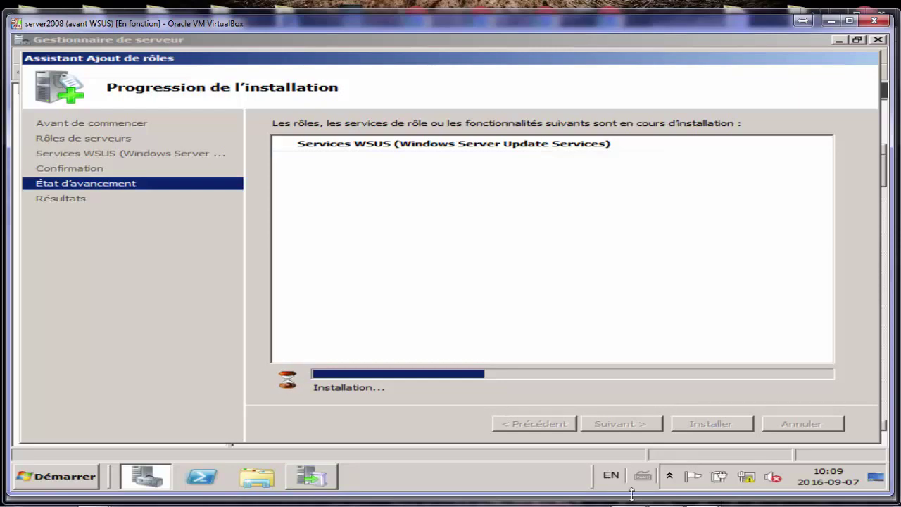
Step: Bring up the Windows Server Update Services 3.0 SP2 setup wizard, accept the licence terms and continue past the required components notice
{"action": "left_click", "coordinate": [335, 472]}
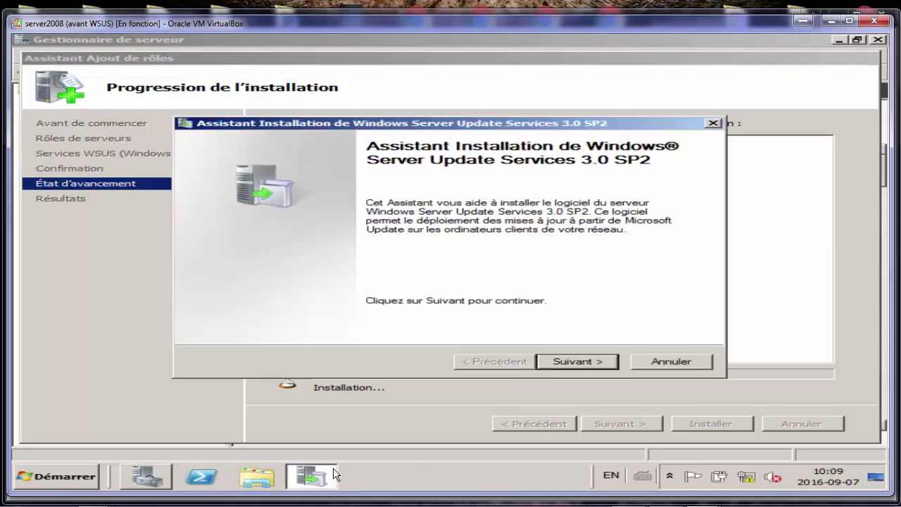
{"action": "left_click", "coordinate": [566, 362]}
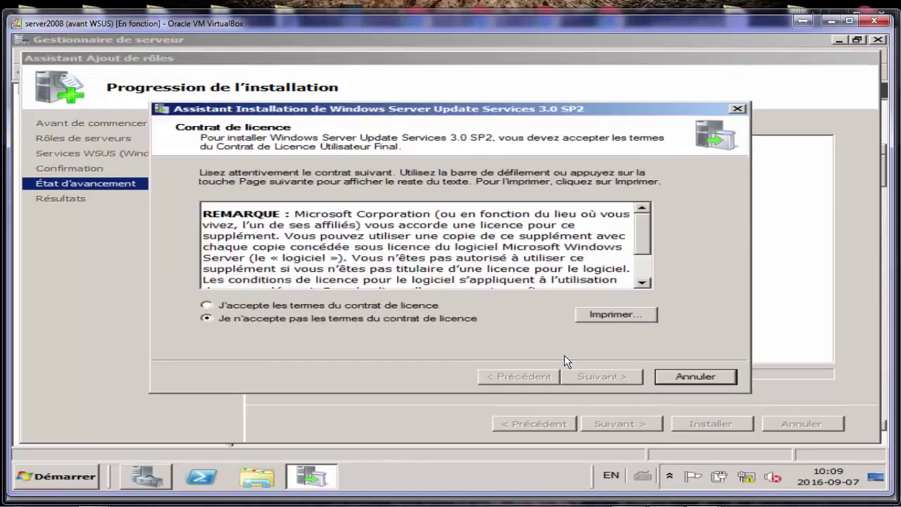
{"action": "left_click", "coordinate": [390, 309]}
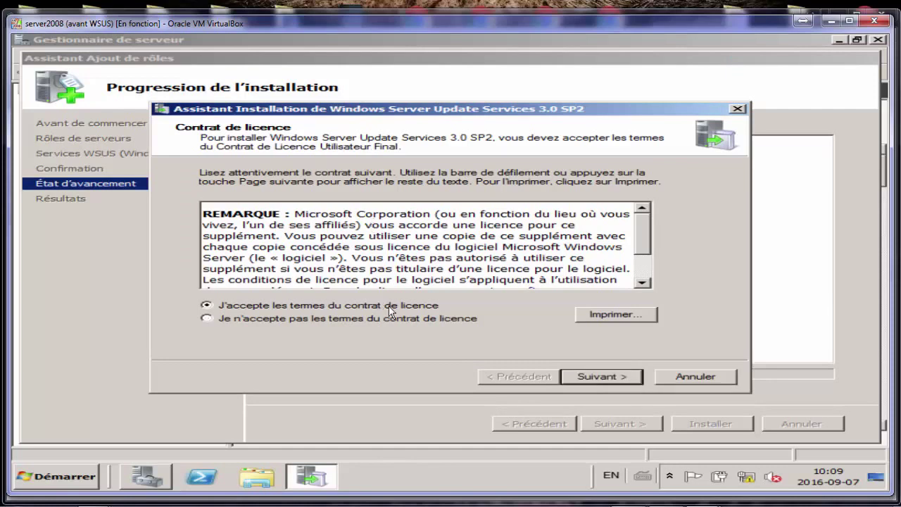
{"action": "left_click", "coordinate": [606, 377]}
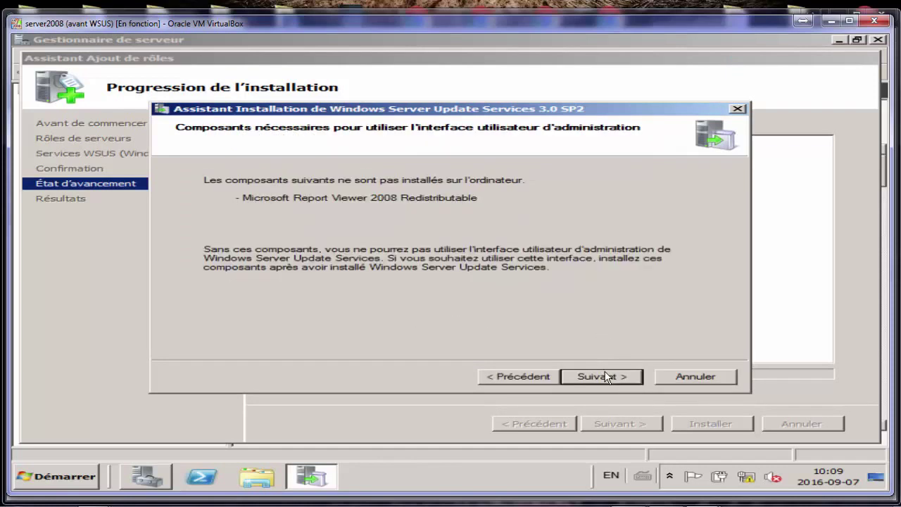
{"action": "left_click", "coordinate": [606, 379]}
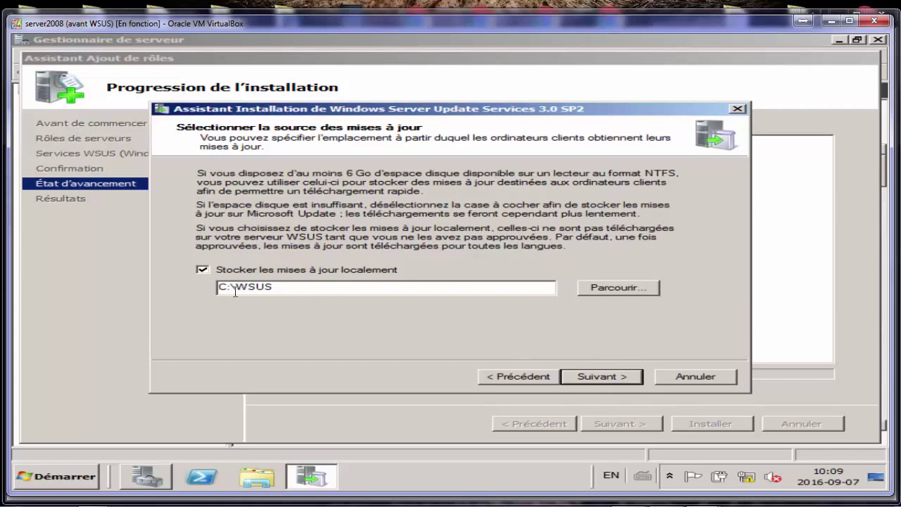
Step: Store updates locally in D:\WSUS and use the existing Windows internal database in D:\WSUS, continuing past the SQL instance connection
{"action": "key", "text": "BackSpace"}
{"action": "key", "text": "BackSpace"}
{"action": "type", "text": "d"}
{"action": "key", "text": "BackSpace"}
{"action": "type", "text": "D"}
{"action": "left_click", "coordinate": [596, 376]}
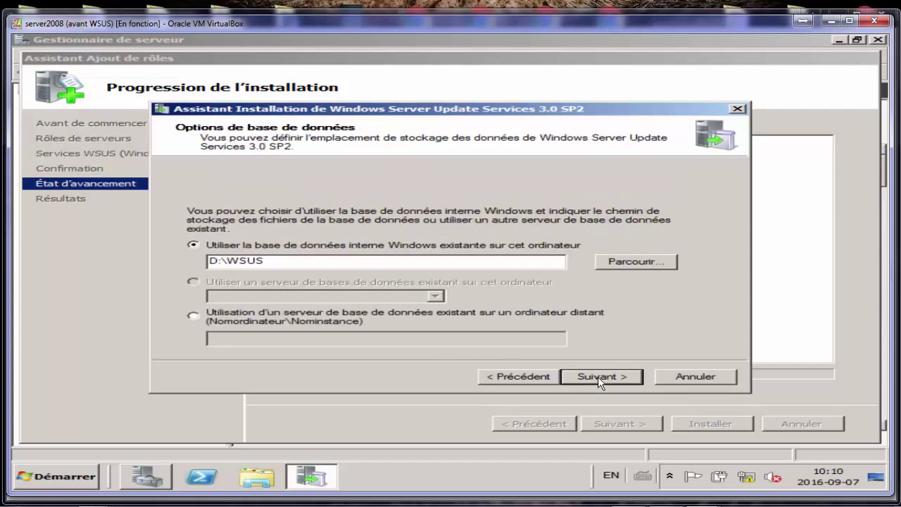
{"action": "left_click", "coordinate": [597, 377]}
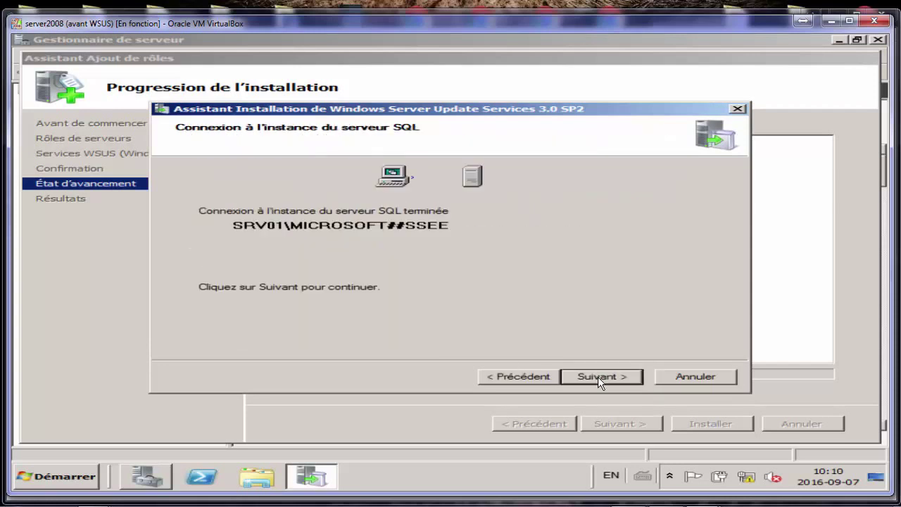
{"action": "left_click", "coordinate": [597, 376]}
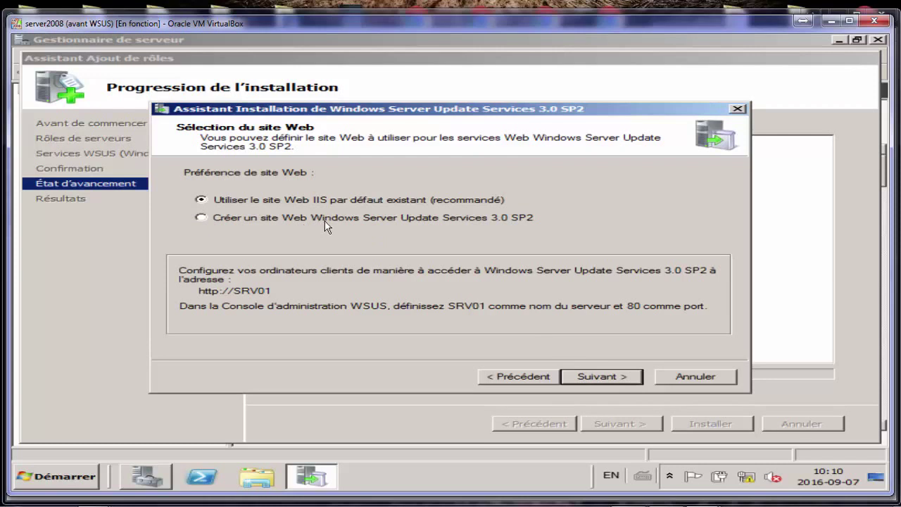
Step: Choose to create a separate Windows Server Update Services 3.0 SP2 website instead of using the default IIS site
{"action": "left_click", "coordinate": [202, 219]}
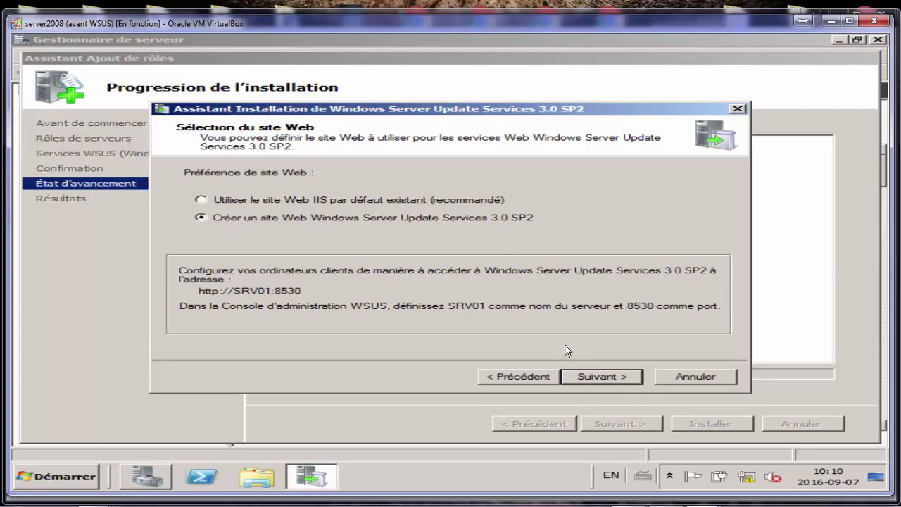
{"action": "left_click", "coordinate": [202, 201]}
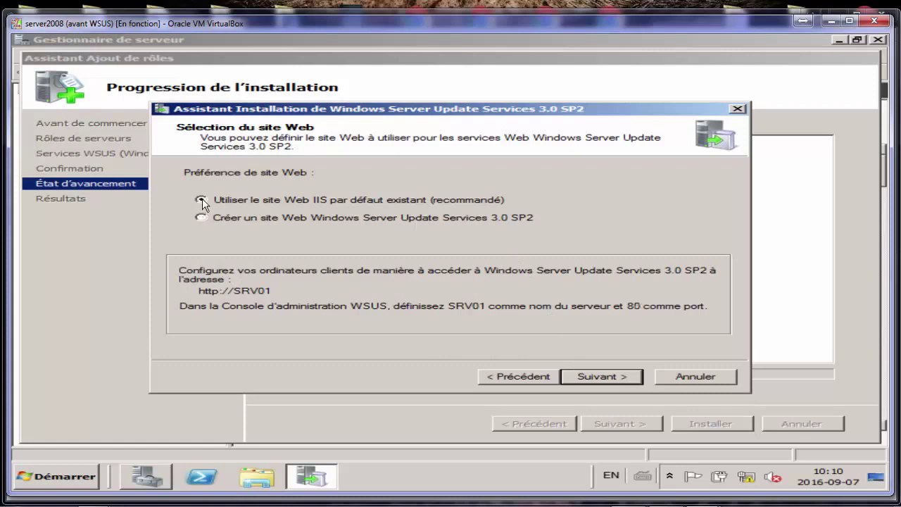
{"action": "left_click", "coordinate": [202, 219]}
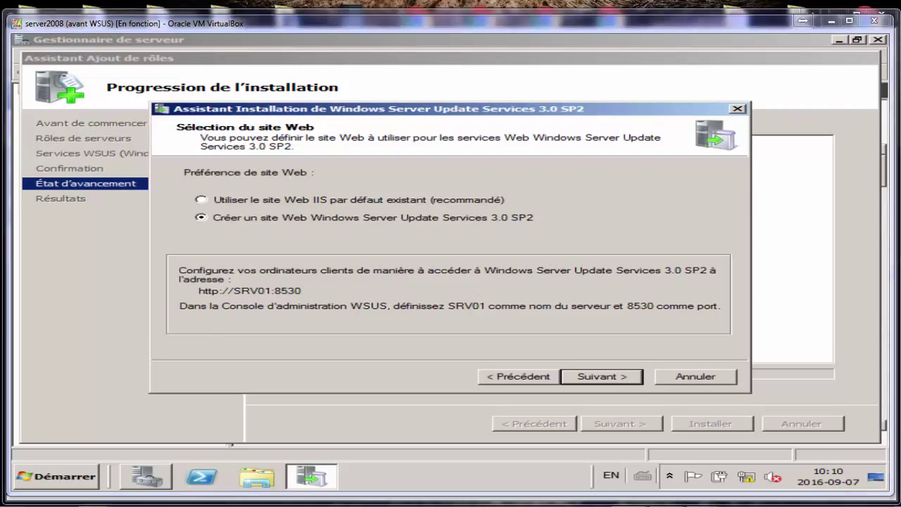
{"action": "left_click", "coordinate": [588, 380]}
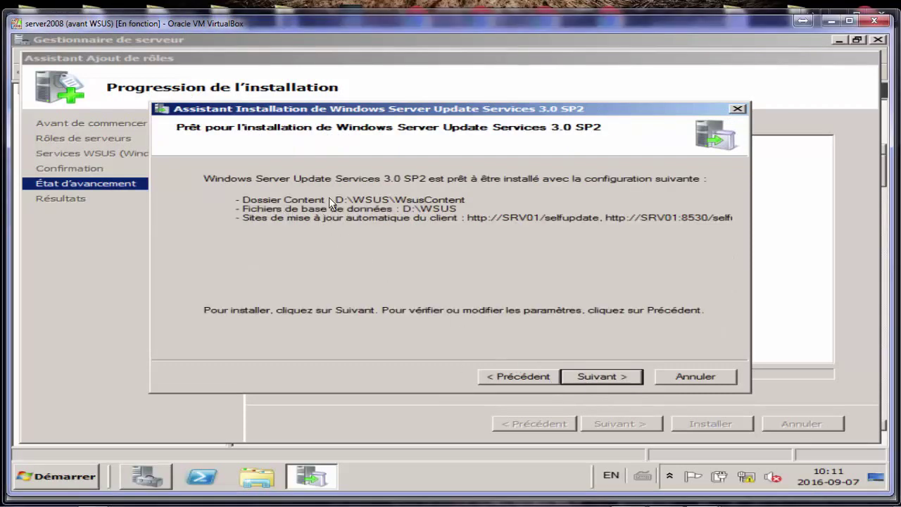
Step: Run the WSUS 3.0 SP2 installation with the summarized configuration, then close the setup and role wizards once they finish
{"action": "left_click", "coordinate": [592, 376]}
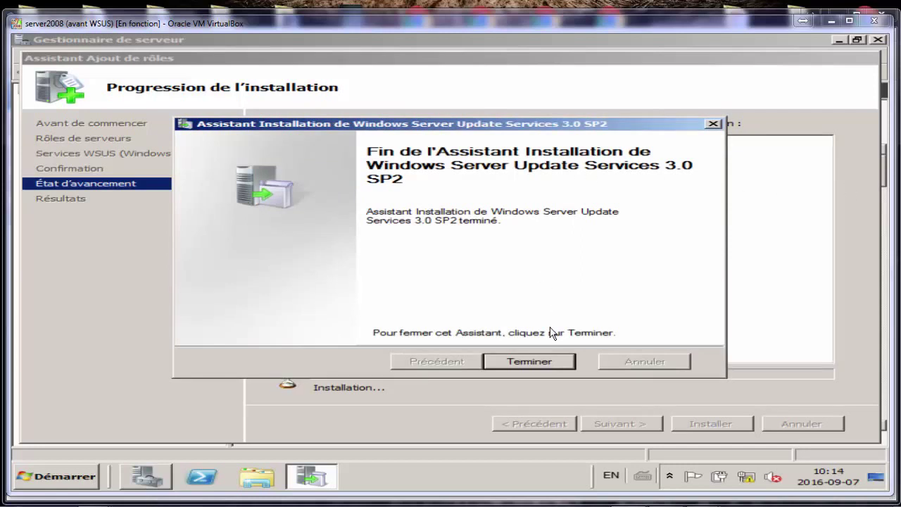
{"action": "left_click", "coordinate": [542, 359]}
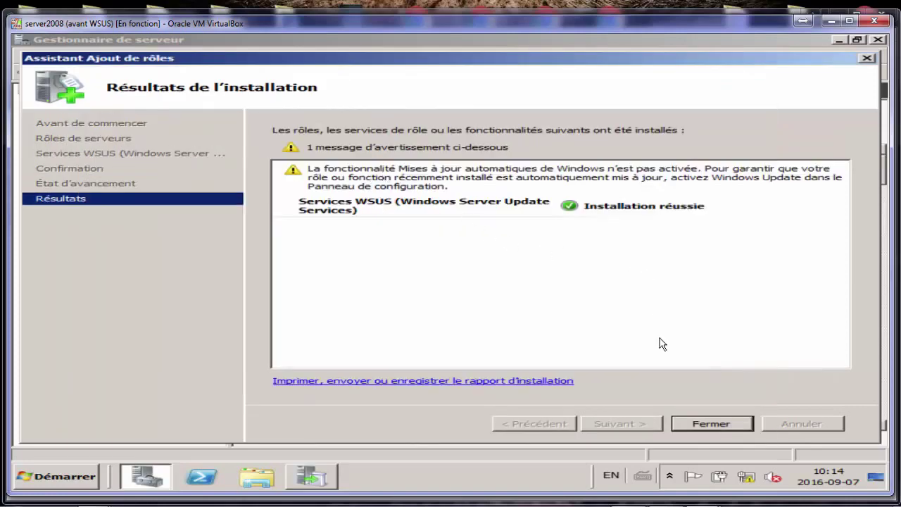
{"action": "left_click", "coordinate": [693, 426]}
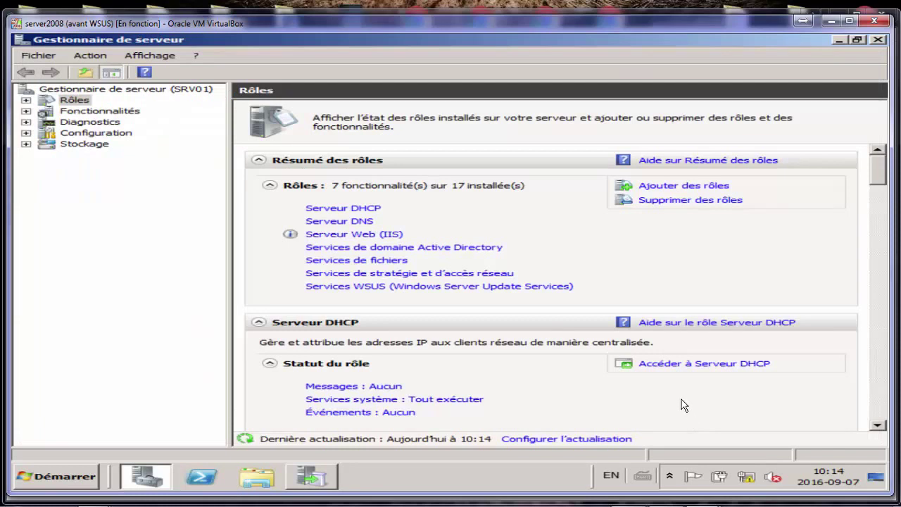
Step: Start the WSUS configuration wizard and opt out of the Microsoft Update Improvement Program
{"action": "left_click", "coordinate": [312, 477]}
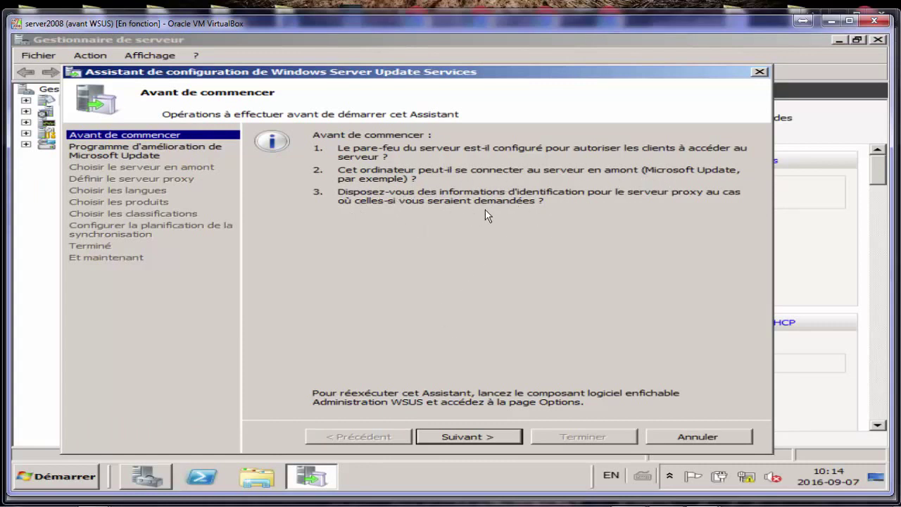
{"action": "left_click", "coordinate": [498, 441]}
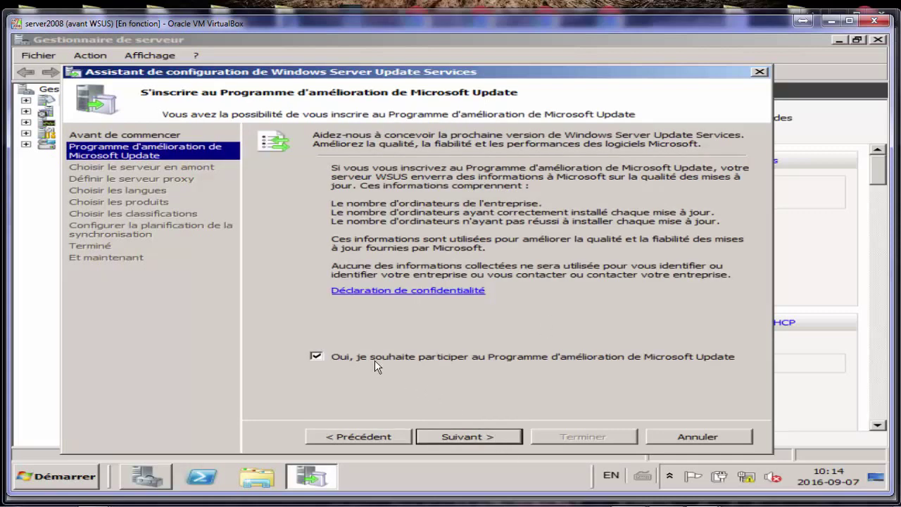
{"action": "left_click", "coordinate": [315, 357]}
{"action": "left_click", "coordinate": [474, 436]}
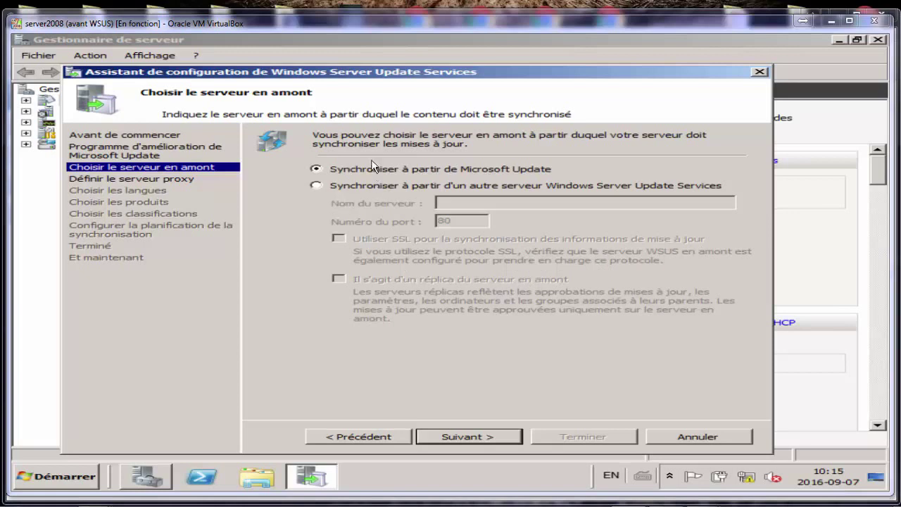
Step: Synchronize from Microsoft Update without a proxy server and connect to download the available update information
{"action": "left_click", "coordinate": [464, 437]}
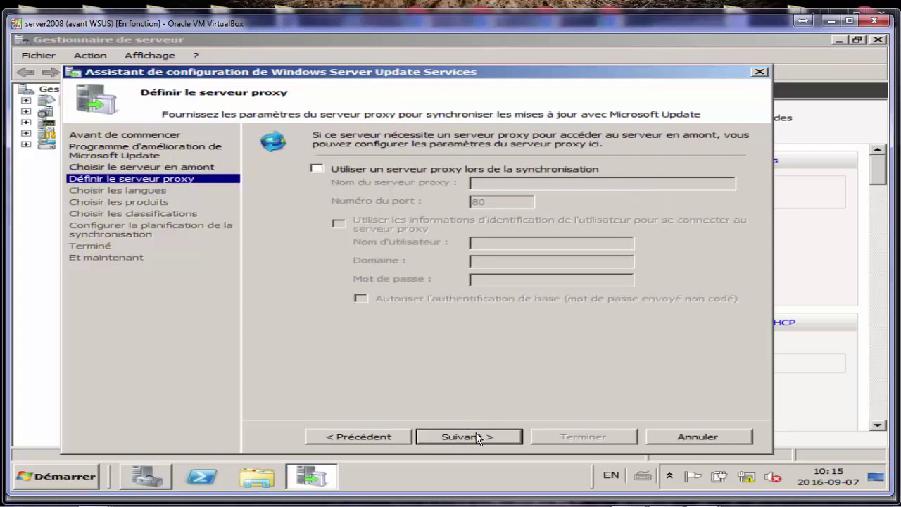
{"action": "left_click", "coordinate": [478, 437]}
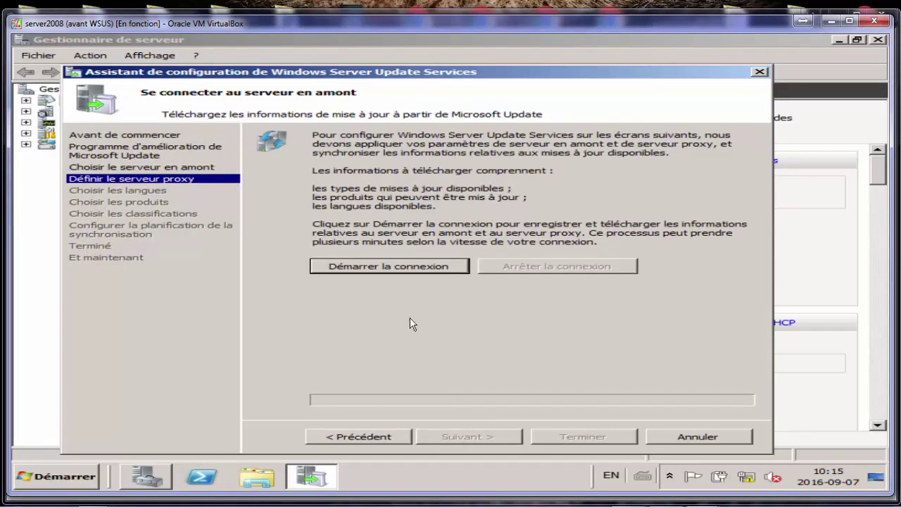
{"action": "left_click", "coordinate": [394, 268]}
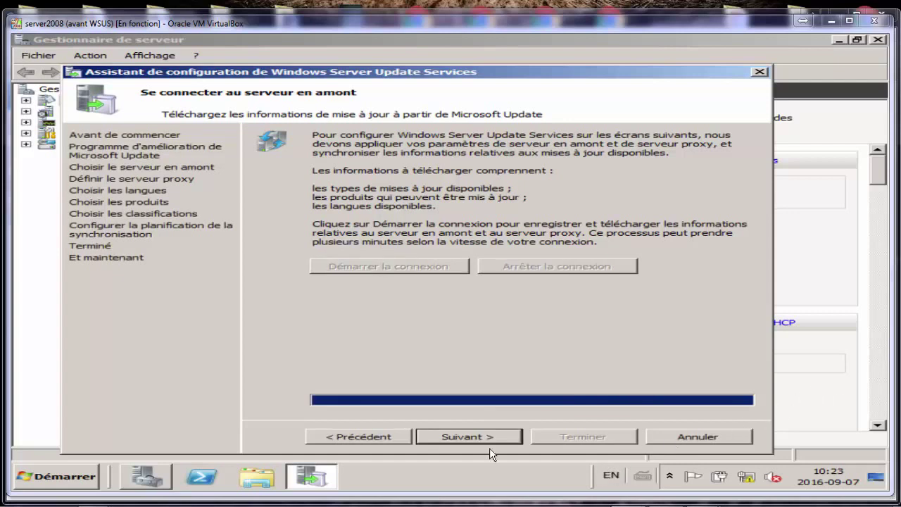
{"action": "left_click", "coordinate": [492, 439]}
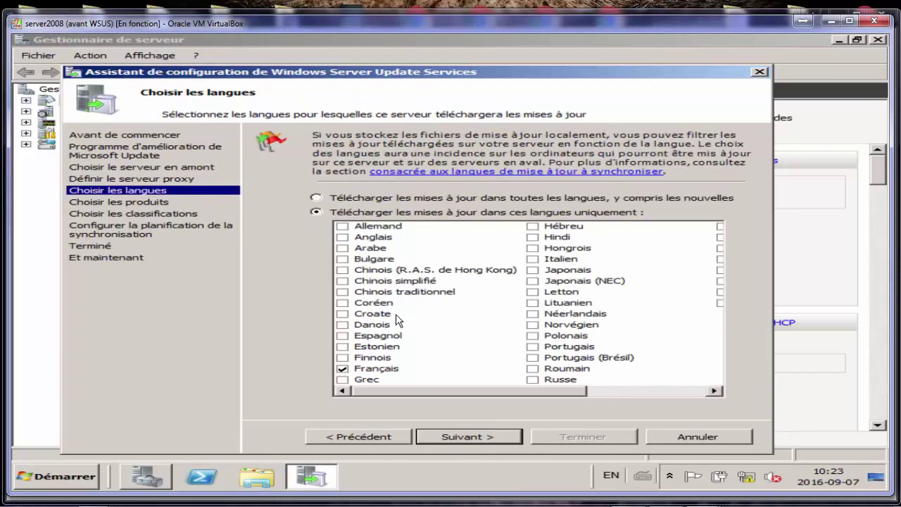
Step: Check the available update languages and keep only Français selected for download
{"action": "left_click_drag", "start_coordinate": [434, 392], "coordinate": [513, 394]}
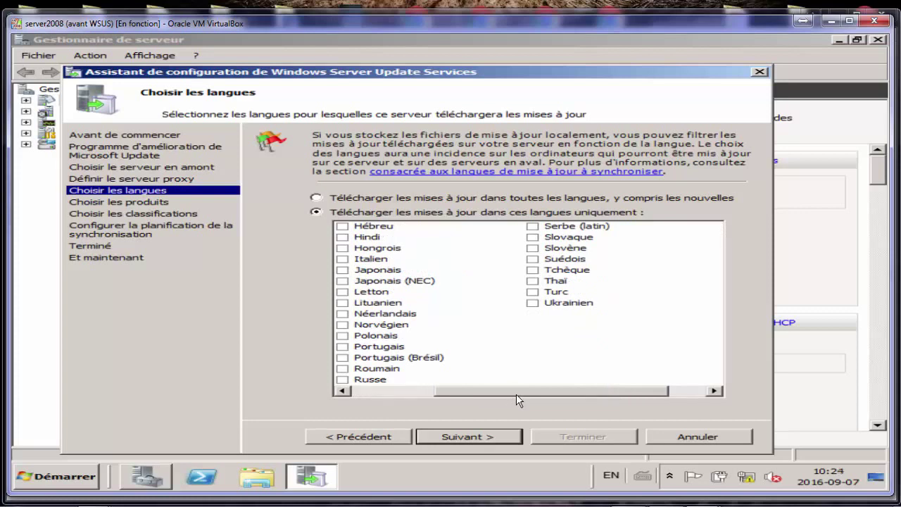
{"action": "left_click_drag", "start_coordinate": [516, 393], "coordinate": [425, 396]}
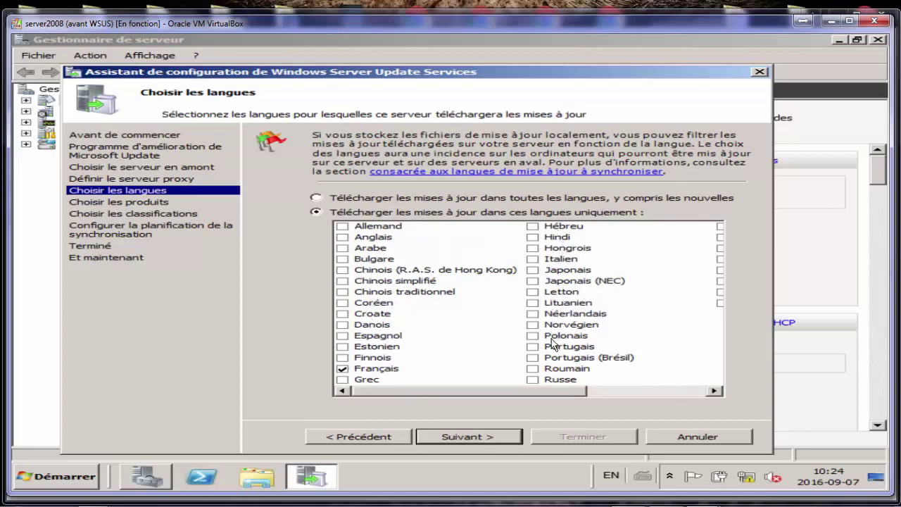
{"action": "left_click", "coordinate": [465, 438]}
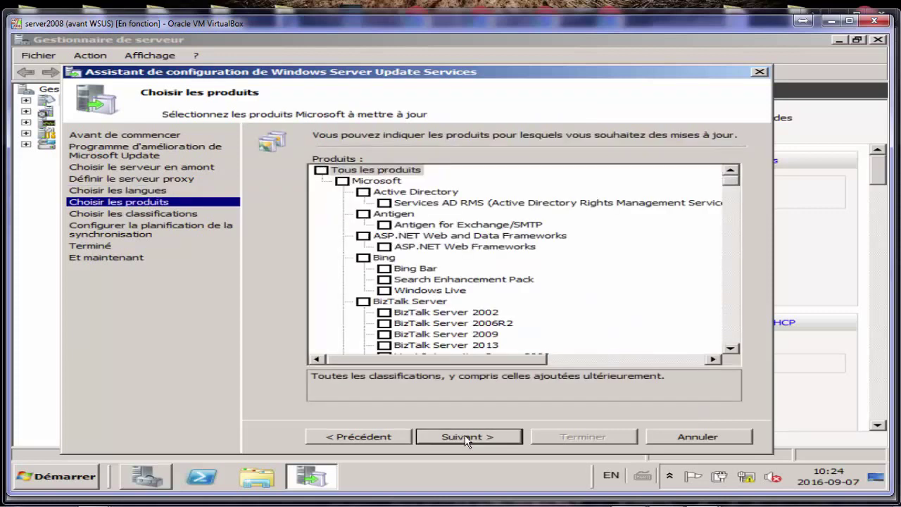
Step: Exclude Office 2002/XP, Office 2003 and Windows 2000 from the selected Office and Windows products to update
{"action": "left_click", "coordinate": [730, 348]}
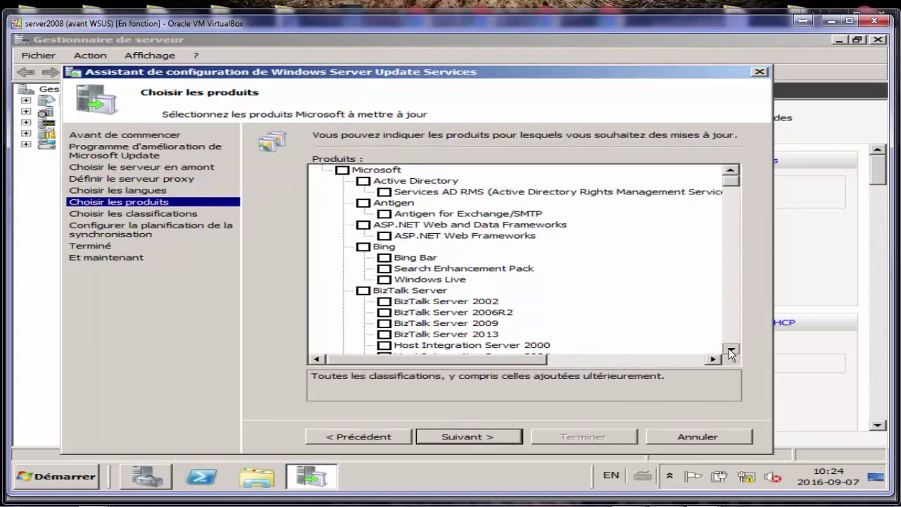
{"action": "left_click", "coordinate": [730, 348]}
{"action": "left_click", "coordinate": [730, 349]}
{"action": "left_click", "coordinate": [730, 349]}
{"action": "left_click", "coordinate": [730, 349]}
{"action": "left_click", "coordinate": [729, 349]}
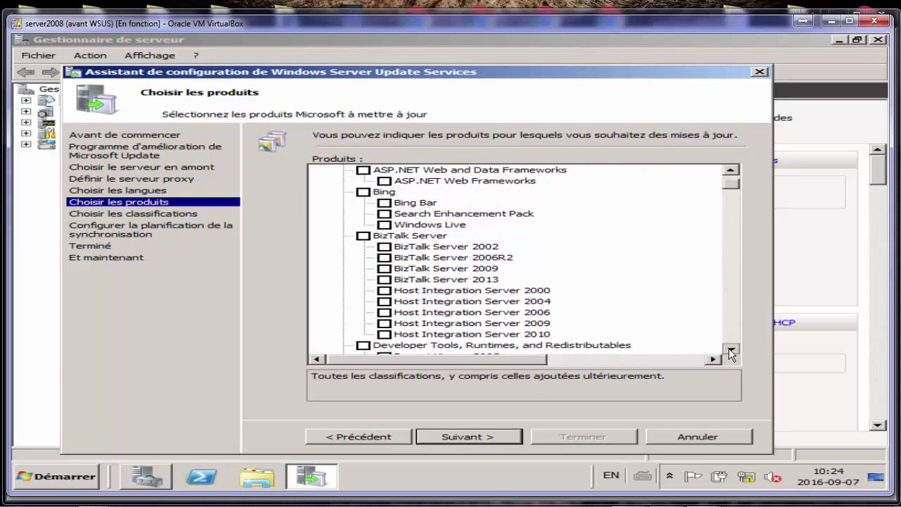
{"action": "left_click", "coordinate": [730, 349]}
{"action": "left_click", "coordinate": [730, 349]}
{"action": "left_click", "coordinate": [730, 349]}
{"action": "left_click", "coordinate": [730, 349]}
{"action": "left_click", "coordinate": [730, 349]}
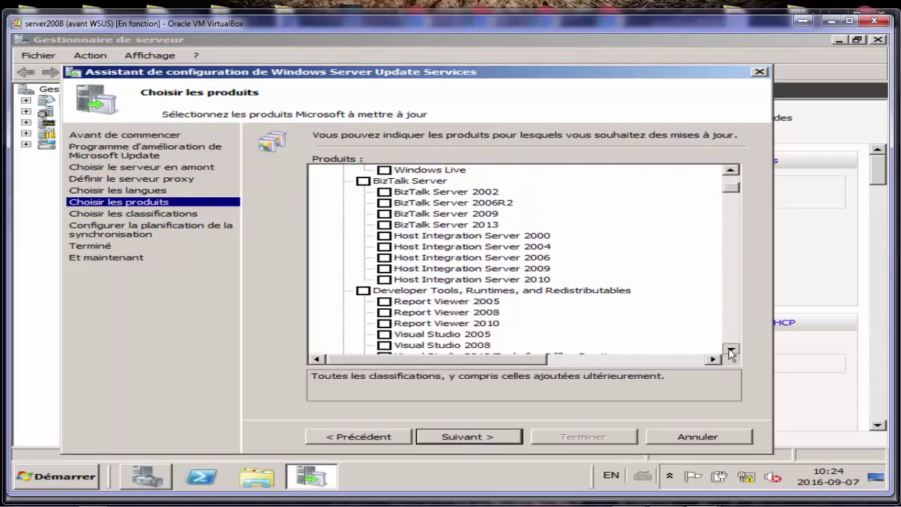
{"action": "left_click", "coordinate": [730, 349]}
{"action": "left_click", "coordinate": [730, 349]}
{"action": "left_click", "coordinate": [730, 349]}
{"action": "left_click", "coordinate": [730, 350]}
{"action": "left_click", "coordinate": [730, 349]}
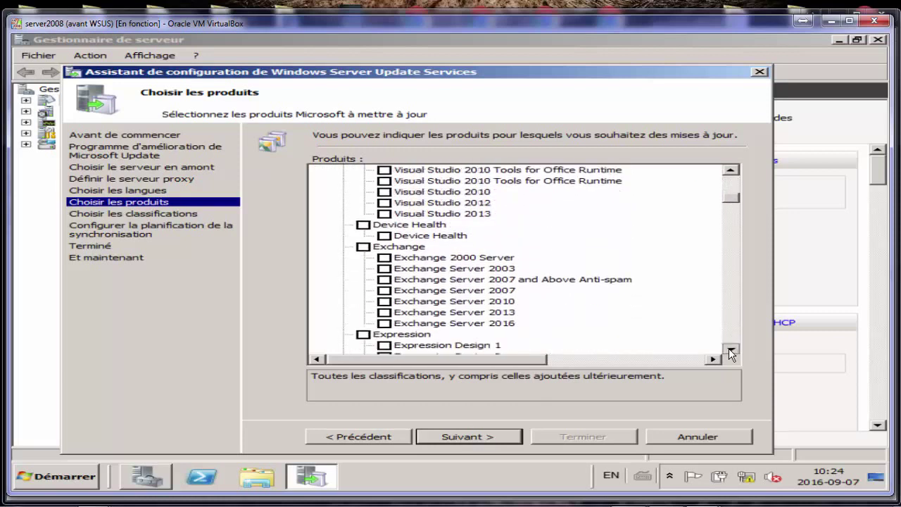
{"action": "left_click", "coordinate": [730, 349]}
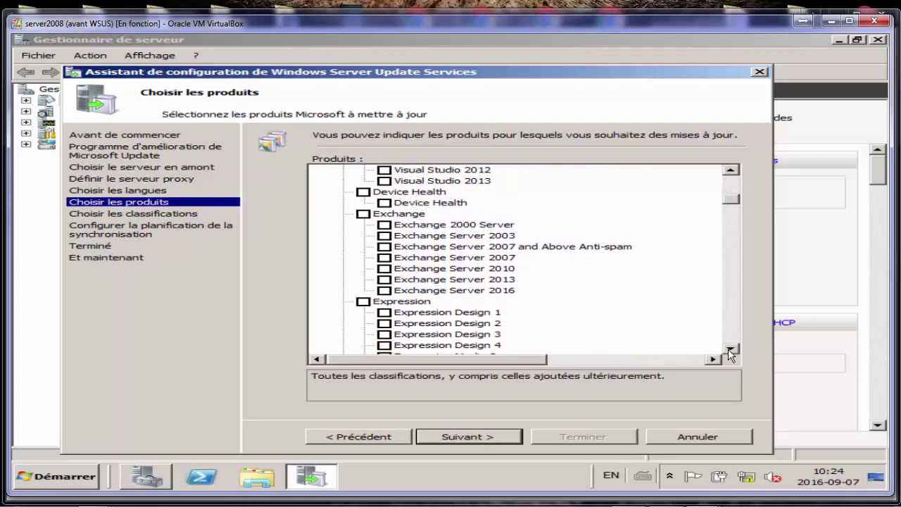
{"action": "left_click", "coordinate": [730, 349]}
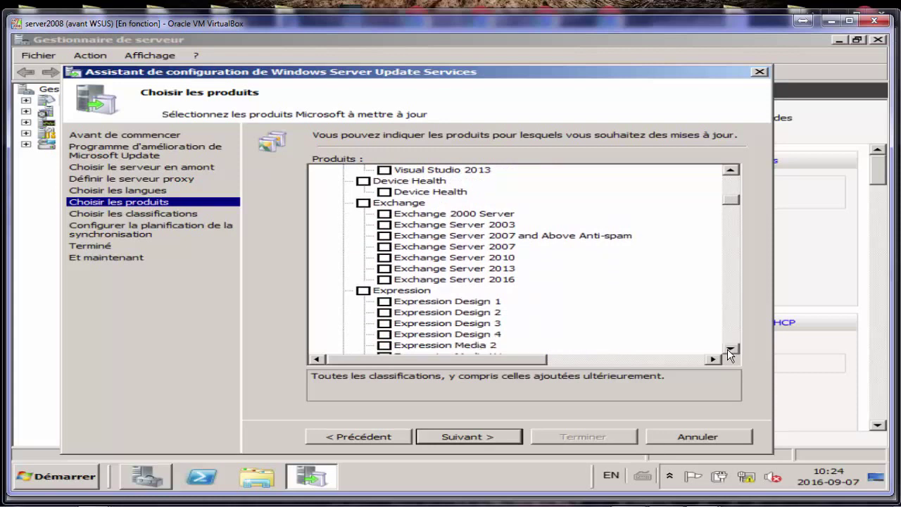
{"action": "left_click", "coordinate": [729, 349]}
{"action": "left_click", "coordinate": [729, 349]}
{"action": "left_click", "coordinate": [729, 349]}
{"action": "left_click", "coordinate": [729, 349]}
{"action": "left_click", "coordinate": [729, 349]}
{"action": "left_click", "coordinate": [729, 349]}
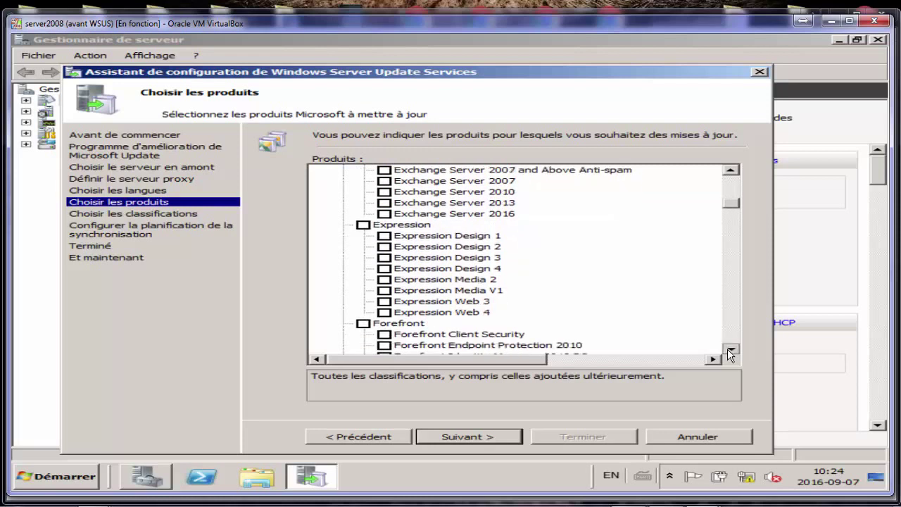
{"action": "left_click", "coordinate": [730, 349]}
{"action": "left_click_drag", "start_coordinate": [729, 349], "coordinate": [727, 348]}
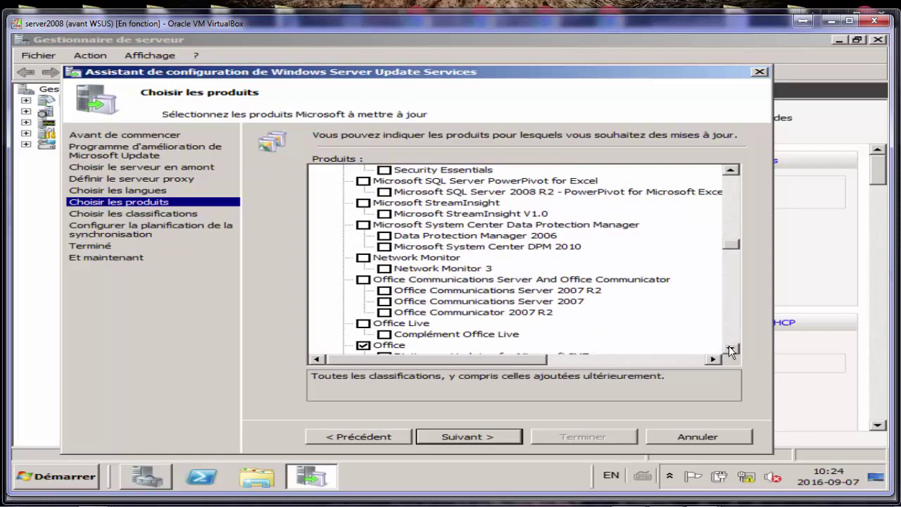
{"action": "left_click_drag", "start_coordinate": [729, 349], "coordinate": [729, 349]}
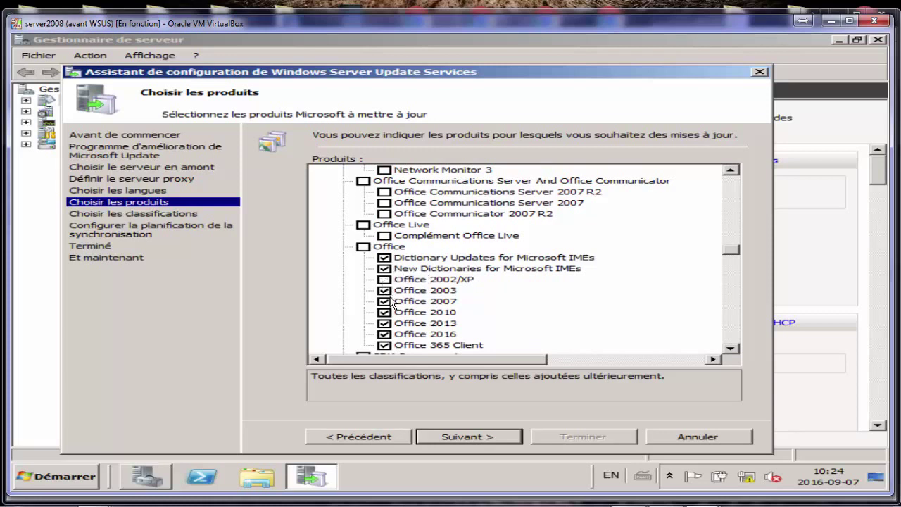
{"action": "left_click", "coordinate": [385, 290]}
{"action": "left_click_drag", "start_coordinate": [729, 349], "coordinate": [732, 354]}
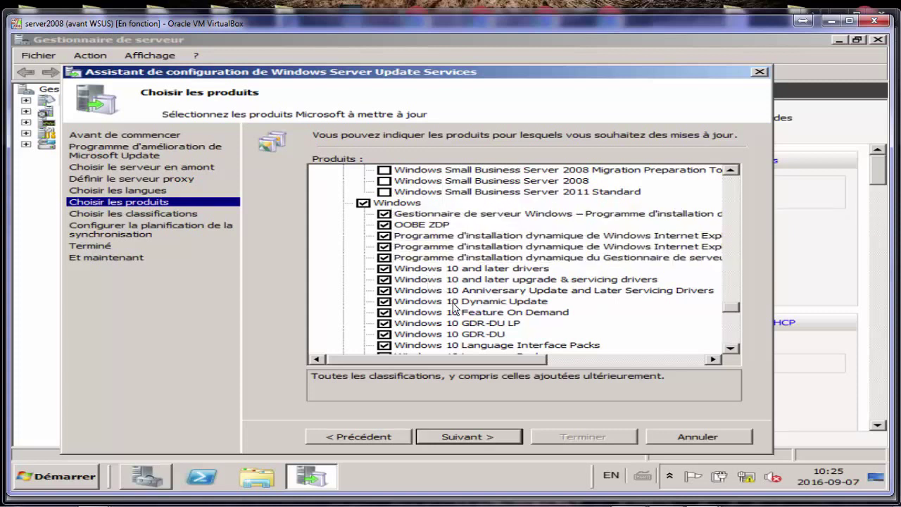
{"action": "left_click_drag", "start_coordinate": [731, 348], "coordinate": [730, 349]}
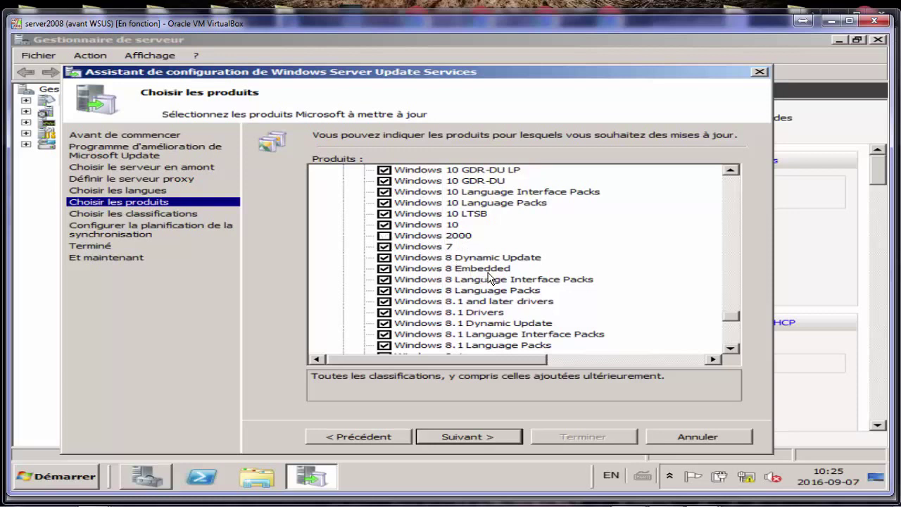
Step: Review the remaining selected Windows client and server products through to the end of the product list
{"action": "left_click", "coordinate": [731, 348]}
{"action": "left_click", "coordinate": [731, 348]}
{"action": "left_click", "coordinate": [732, 348]}
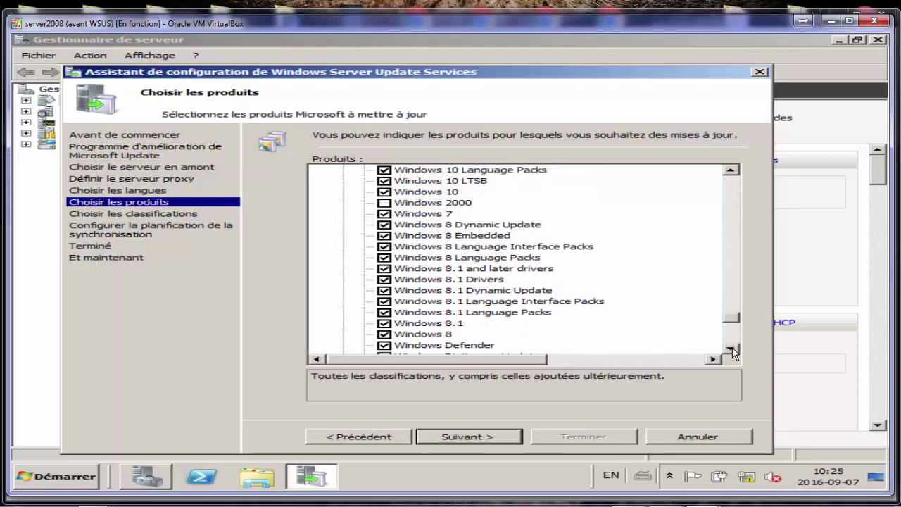
{"action": "left_click", "coordinate": [731, 348]}
{"action": "left_click", "coordinate": [731, 348]}
{"action": "left_click", "coordinate": [731, 348]}
{"action": "left_click", "coordinate": [731, 348]}
{"action": "left_click", "coordinate": [731, 347]}
{"action": "left_click", "coordinate": [731, 347]}
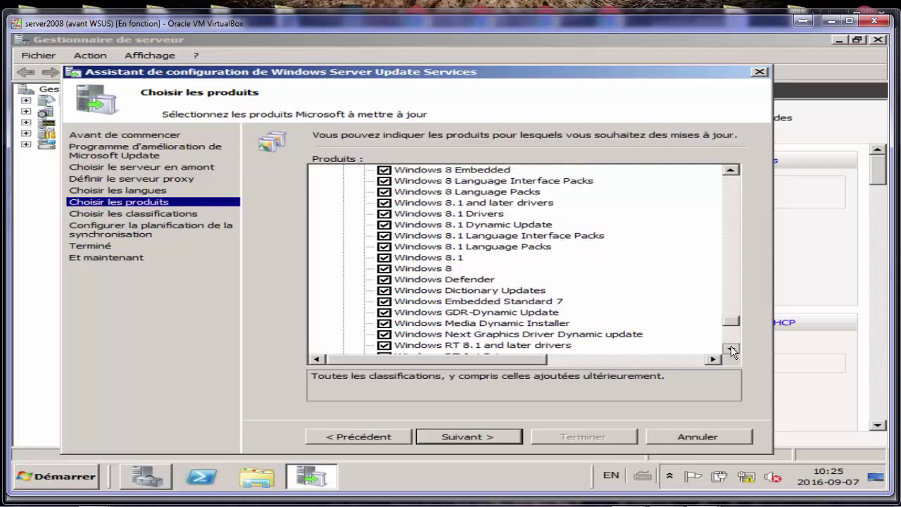
{"action": "left_click", "coordinate": [730, 347]}
{"action": "left_click", "coordinate": [730, 347]}
{"action": "left_click", "coordinate": [731, 347]}
{"action": "left_click", "coordinate": [730, 346]}
{"action": "left_click", "coordinate": [730, 348]}
{"action": "left_click", "coordinate": [730, 347]}
{"action": "left_click", "coordinate": [730, 347]}
{"action": "left_click", "coordinate": [730, 347]}
{"action": "left_click", "coordinate": [730, 348]}
{"action": "left_click", "coordinate": [730, 348]}
{"action": "left_click", "coordinate": [729, 348]}
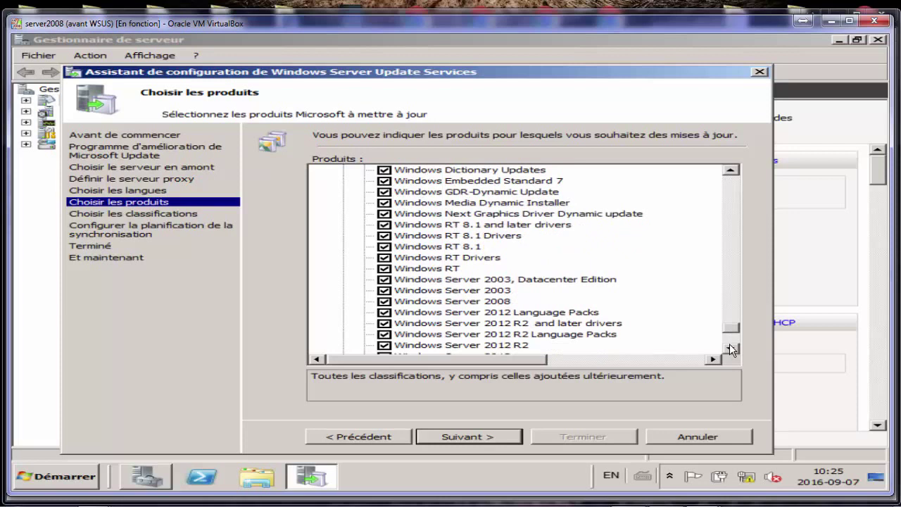
{"action": "left_click", "coordinate": [729, 345]}
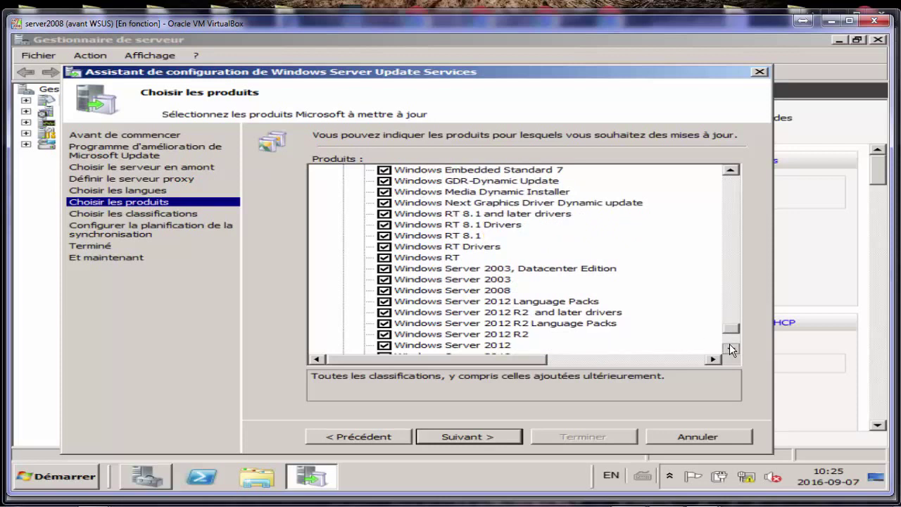
{"action": "left_click", "coordinate": [729, 345]}
{"action": "left_click", "coordinate": [729, 345]}
{"action": "left_click", "coordinate": [729, 345]}
{"action": "left_click", "coordinate": [729, 345]}
{"action": "left_click", "coordinate": [729, 345]}
{"action": "left_click", "coordinate": [729, 344]}
{"action": "left_click", "coordinate": [729, 345]}
{"action": "left_click", "coordinate": [729, 345]}
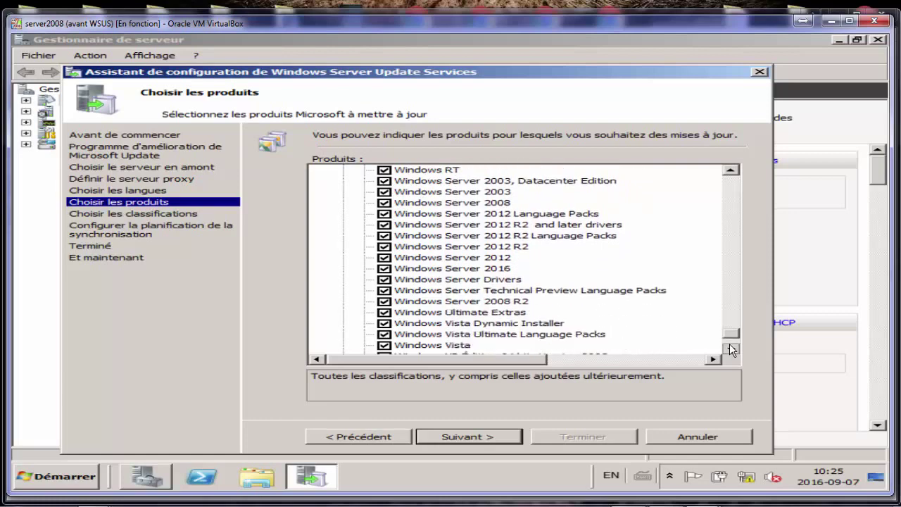
{"action": "left_click", "coordinate": [729, 345]}
{"action": "left_click", "coordinate": [729, 345]}
{"action": "left_click", "coordinate": [729, 345]}
{"action": "left_click", "coordinate": [730, 345]}
{"action": "left_click", "coordinate": [729, 345]}
{"action": "left_click", "coordinate": [729, 345]}
{"action": "left_click", "coordinate": [729, 345]}
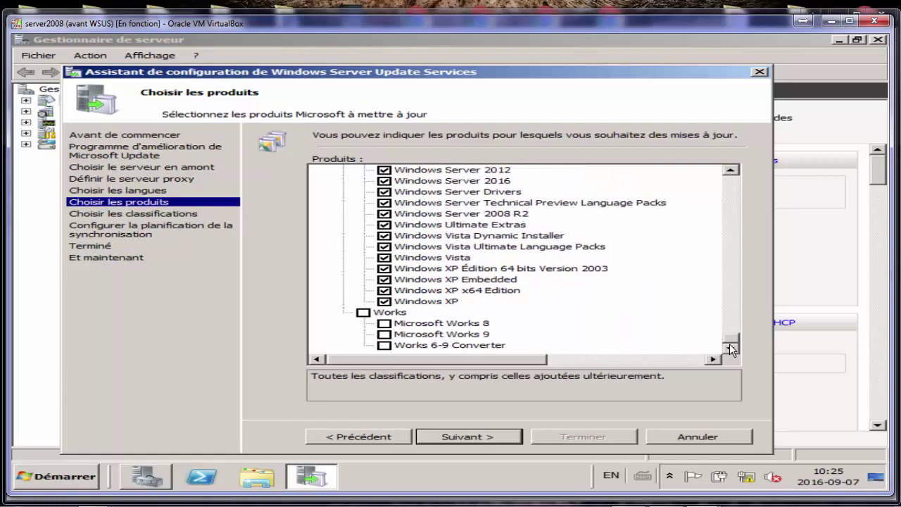
Step: Accept the product selection and keep only the critical, security and definition update classifications for synchronization
{"action": "left_click_drag", "start_coordinate": [729, 343], "coordinate": [729, 174]}
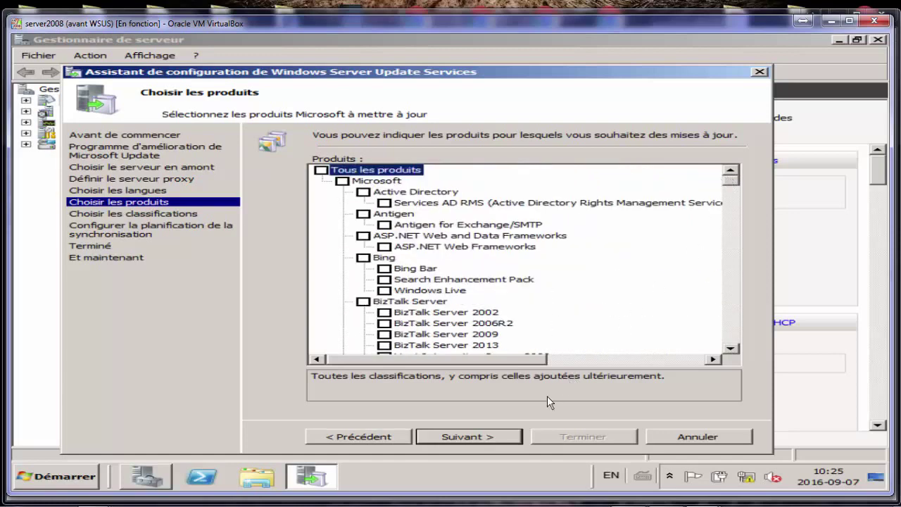
{"action": "left_click", "coordinate": [490, 437]}
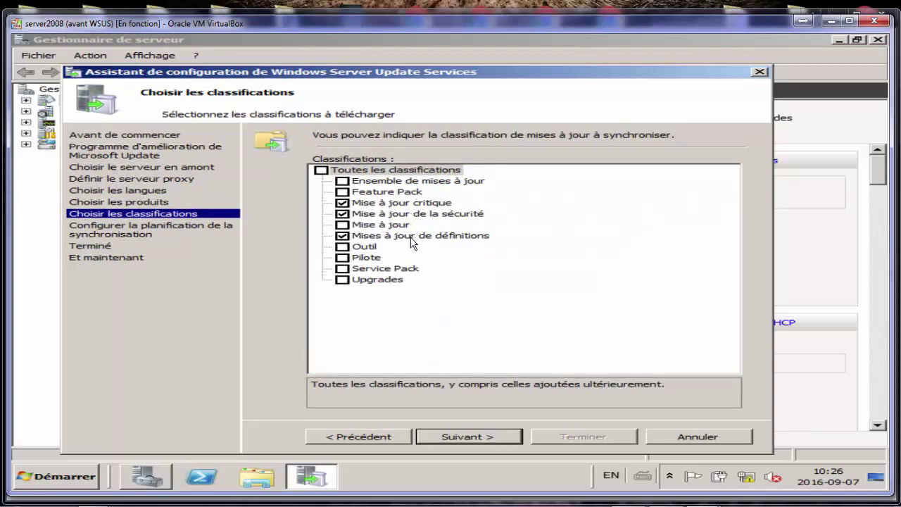
{"action": "left_click", "coordinate": [471, 437]}
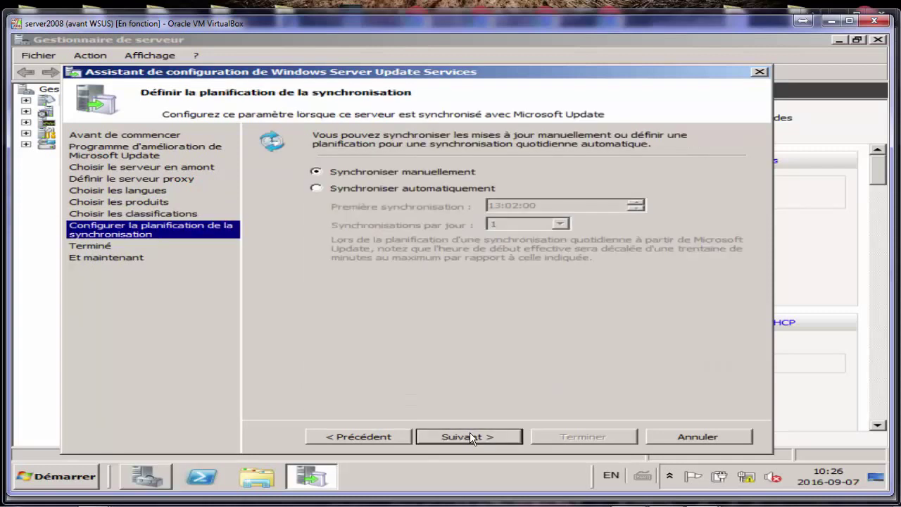
Step: Switch the synchronization schedule to automatic and set the hour of the first synchronization to 02
{"action": "left_click", "coordinate": [314, 188]}
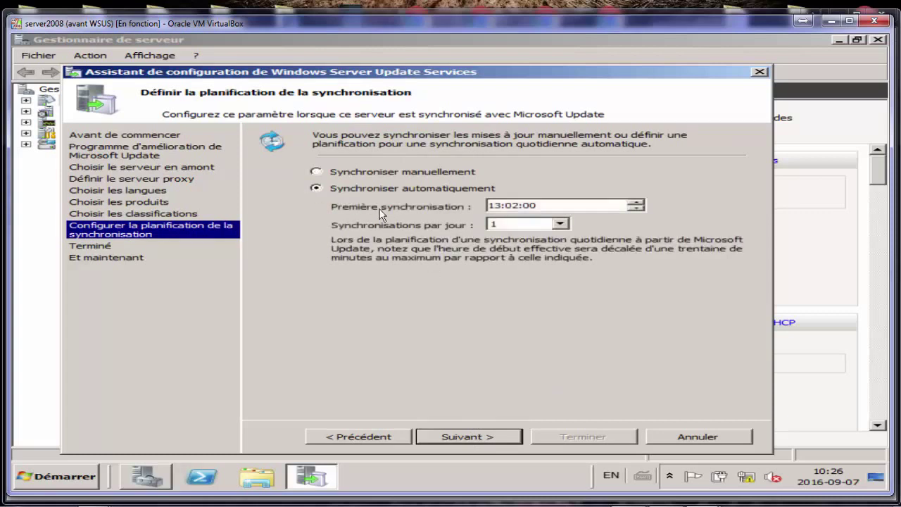
{"action": "left_click", "coordinate": [639, 203]}
{"action": "left_click", "coordinate": [562, 208]}
{"action": "left_click_drag", "start_coordinate": [640, 207], "coordinate": [633, 209]}
{"action": "left_click", "coordinate": [497, 205]}
{"action": "left_click", "coordinate": [634, 209]}
{"action": "left_click", "coordinate": [633, 209]}
{"action": "left_click", "coordinate": [633, 203]}
{"action": "left_click", "coordinate": [633, 203]}
{"action": "left_click", "coordinate": [633, 203]}
Step: Set the minutes of the first synchronization time to 30
{"action": "left_click", "coordinate": [512, 206]}
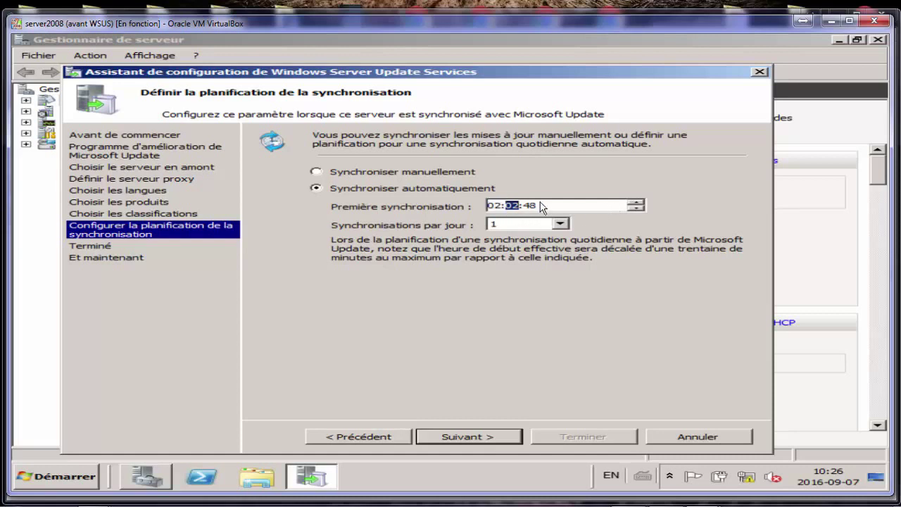
{"action": "left_click", "coordinate": [636, 202]}
{"action": "left_click", "coordinate": [637, 202]}
{"action": "left_click", "coordinate": [636, 202]}
{"action": "left_click_drag", "start_coordinate": [637, 202], "coordinate": [635, 209]}
{"action": "left_click", "coordinate": [636, 208]}
{"action": "left_click", "coordinate": [636, 209]}
Step: Adjust the seconds of the first synchronization time upward, keeping one synchronization per day
{"action": "left_click", "coordinate": [530, 206]}
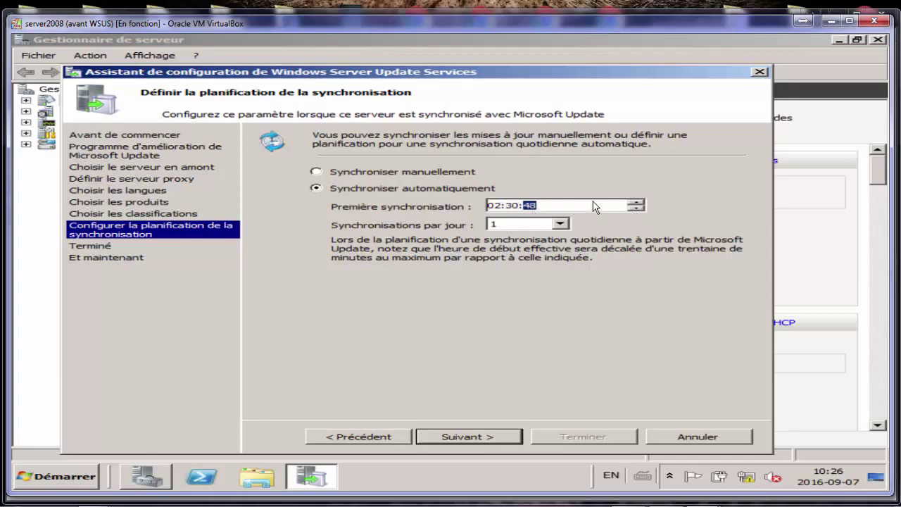
{"action": "left_click", "coordinate": [634, 202]}
{"action": "left_click", "coordinate": [634, 202]}
{"action": "left_click", "coordinate": [633, 202]}
{"action": "left_click", "coordinate": [634, 202]}
{"action": "left_click", "coordinate": [633, 202]}
{"action": "left_click", "coordinate": [634, 202]}
{"action": "left_click", "coordinate": [633, 202]}
{"action": "left_click", "coordinate": [633, 202]}
{"action": "left_click", "coordinate": [634, 202]}
{"action": "left_click", "coordinate": [634, 202]}
{"action": "left_click", "coordinate": [634, 202]}
{"action": "left_click", "coordinate": [633, 202]}
Step: Accept the synchronization schedule and finish the configuration wizard with the initial synchronization enabled
{"action": "left_click", "coordinate": [474, 437]}
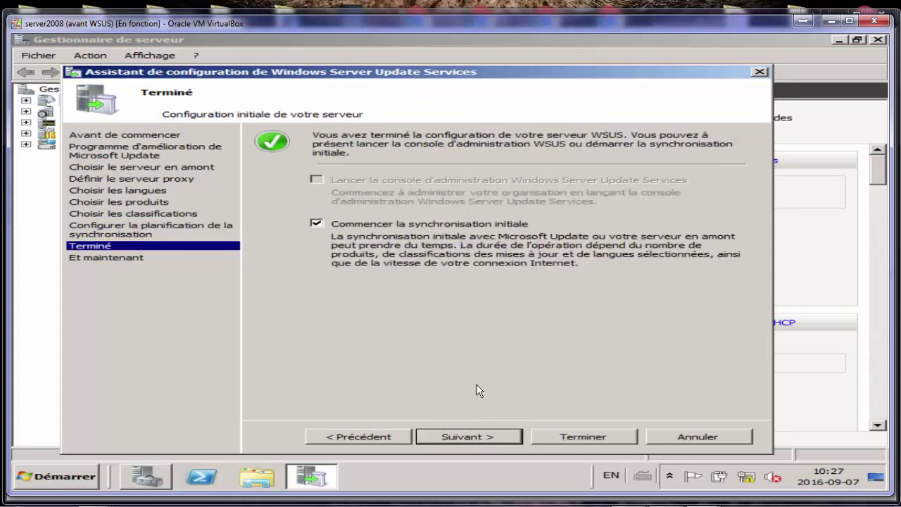
{"action": "left_click", "coordinate": [475, 437]}
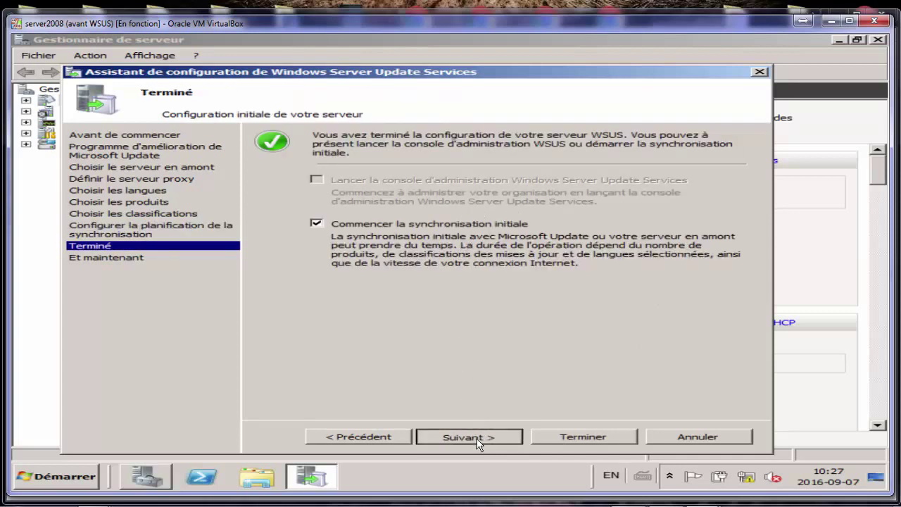
{"action": "left_click", "coordinate": [571, 437]}
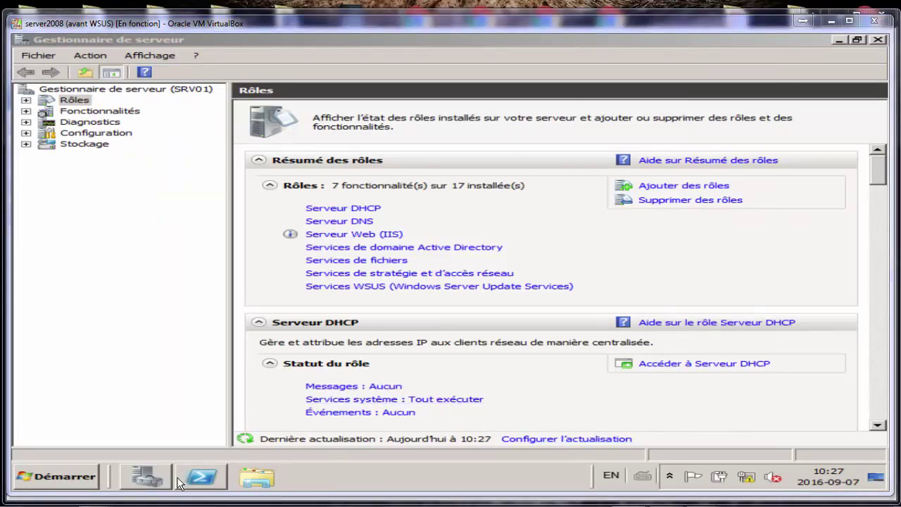
Step: Open the Group Policy Management console (Gestion des stratégies de groupe) from the administrative tools
{"action": "left_click", "coordinate": [87, 480]}
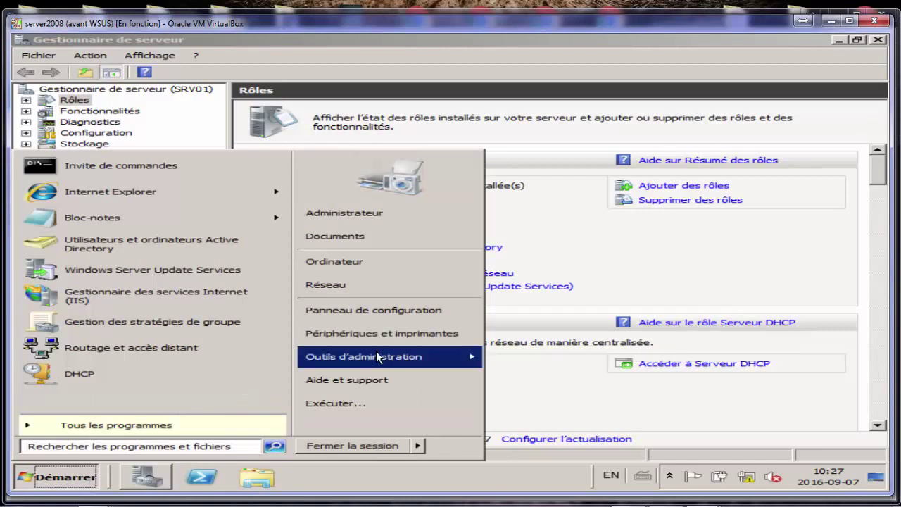
{"action": "mouse_move", "coordinate": [377, 358]}
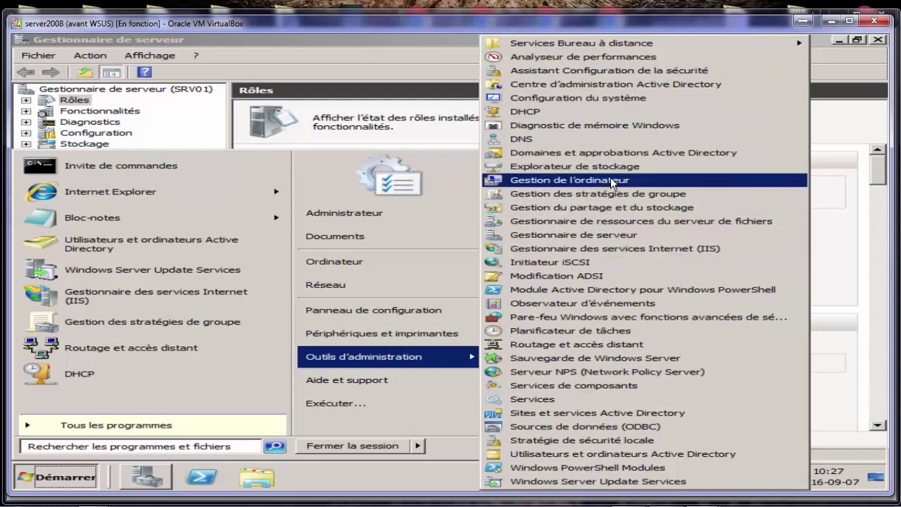
{"action": "left_click", "coordinate": [596, 195]}
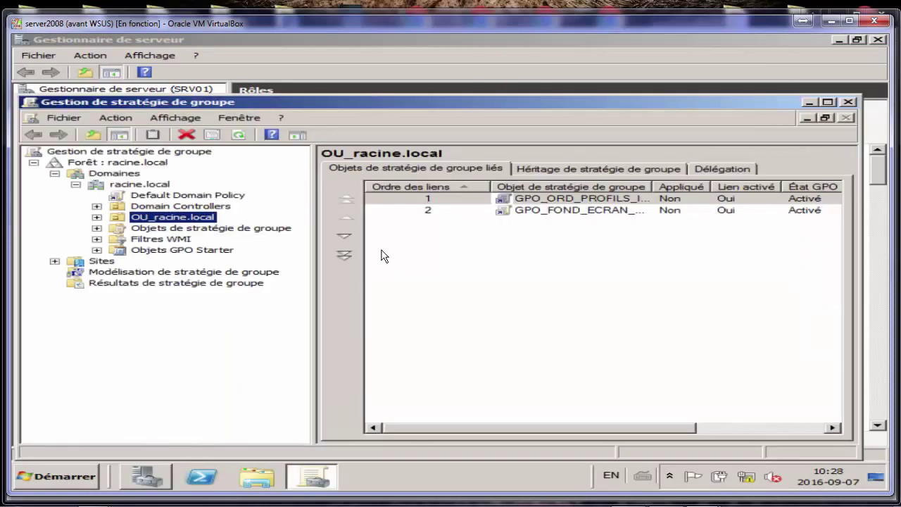
Step: Create a new GPO named GPO_Wasus in the racine.local domain and link it to OU_racine.local
{"action": "left_click", "coordinate": [134, 184]}
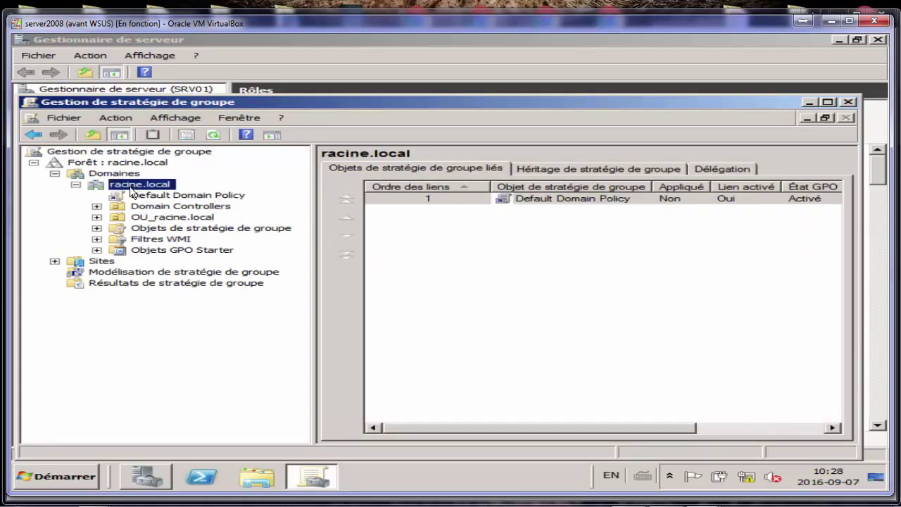
{"action": "left_click", "coordinate": [97, 217]}
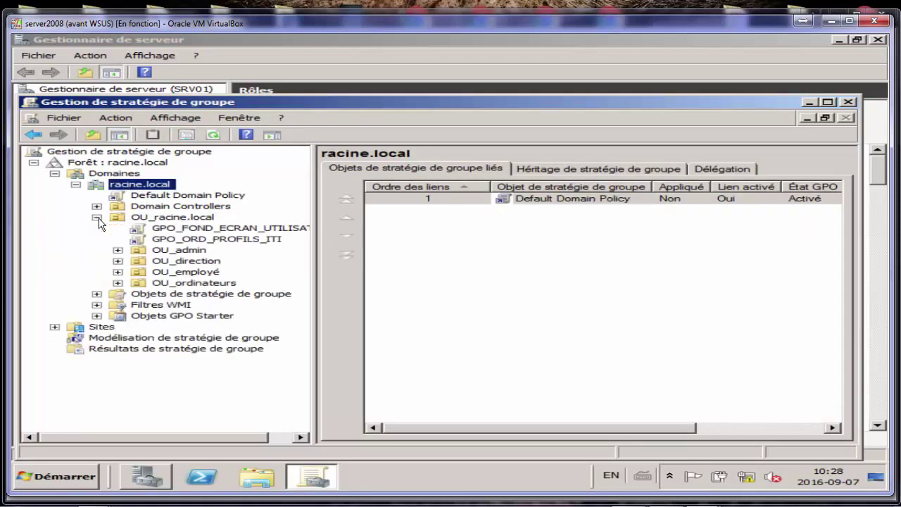
{"action": "right_click", "coordinate": [164, 218]}
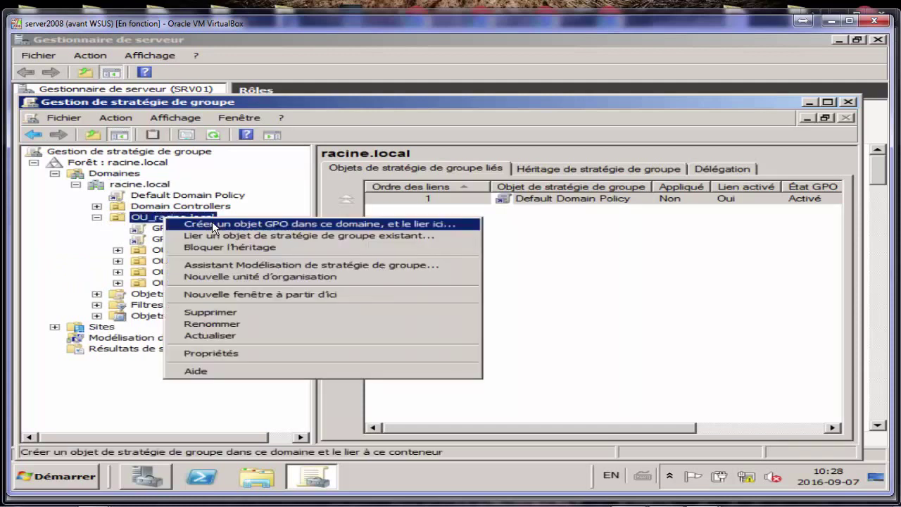
{"action": "left_click", "coordinate": [211, 224]}
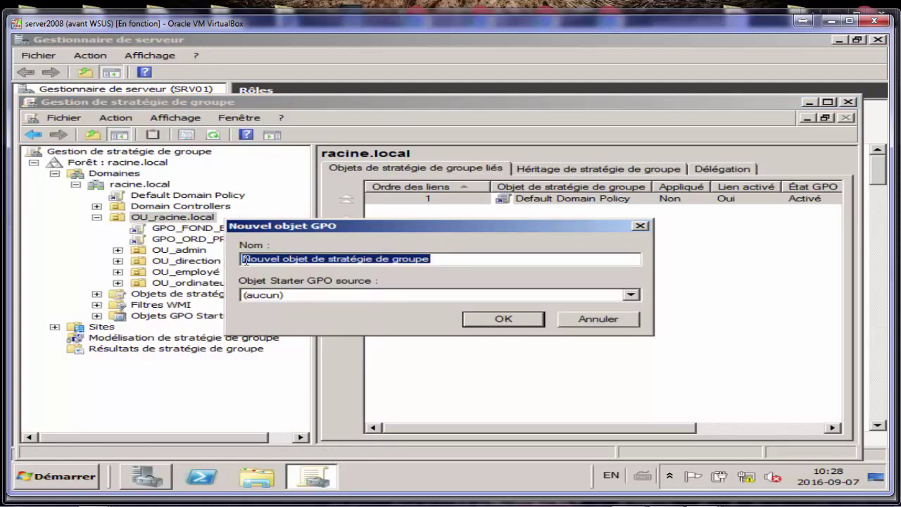
{"action": "type", "text": "GPO_"}
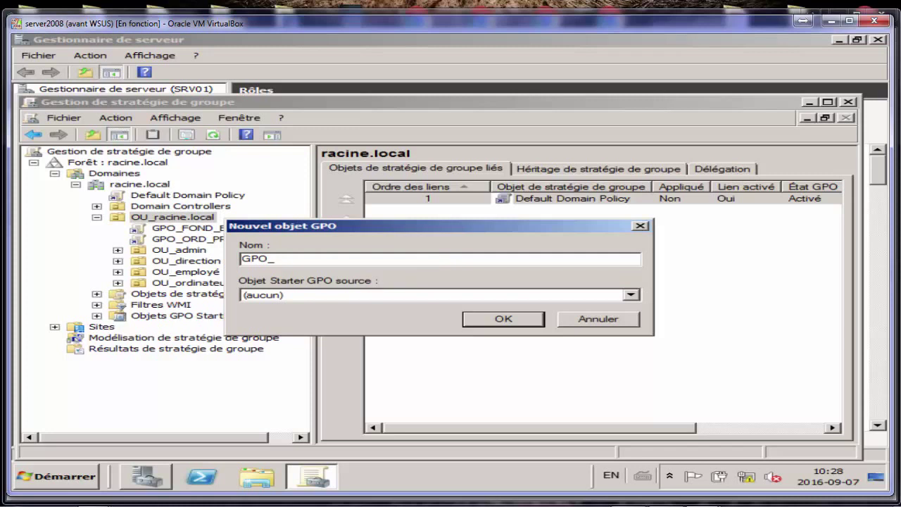
{"action": "type", "text": "Wasus"}
{"action": "left_click", "coordinate": [483, 319]}
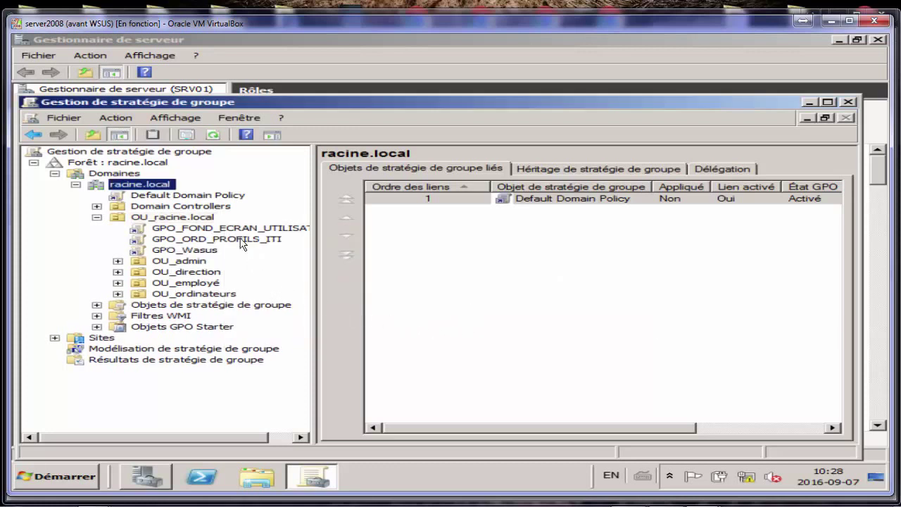
Step: Open GPO_Wasus for editing and display the Windows Update settings under the computer configuration's administrative templates, Composants Windows
{"action": "right_click", "coordinate": [193, 250]}
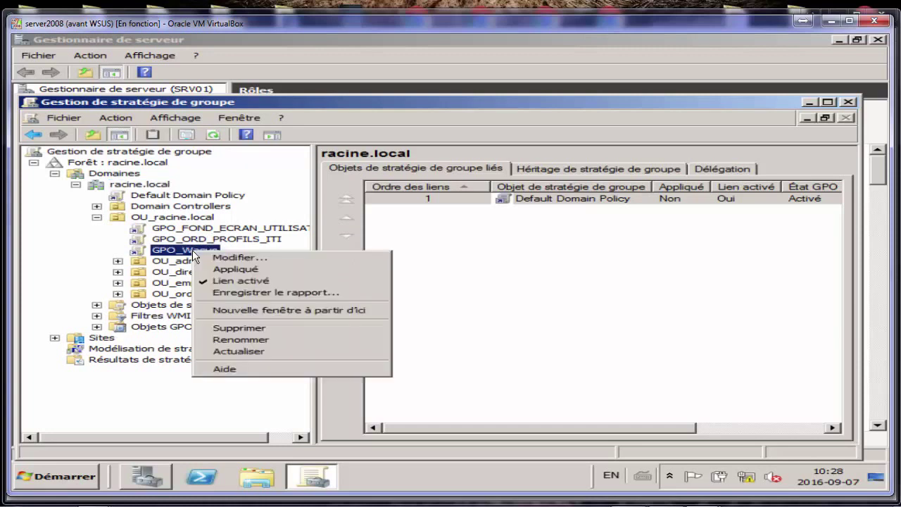
{"action": "left_click", "coordinate": [232, 258]}
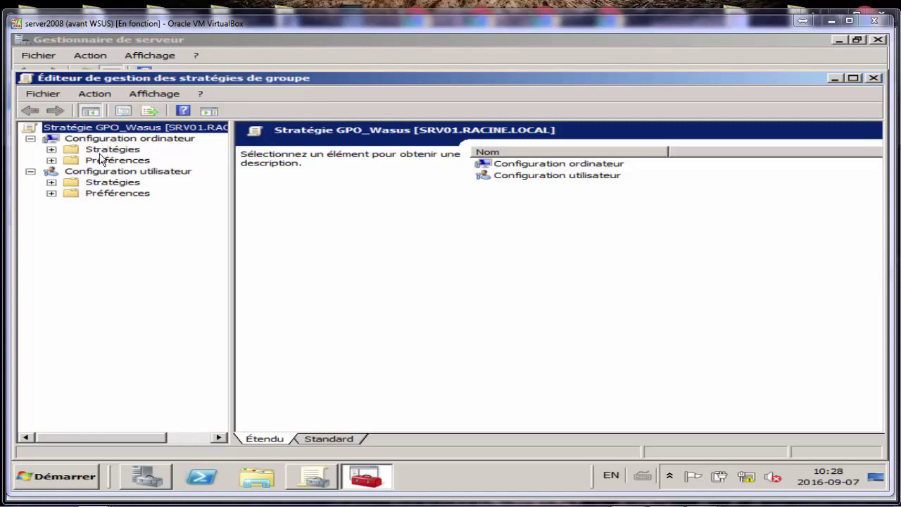
{"action": "left_click", "coordinate": [51, 149]}
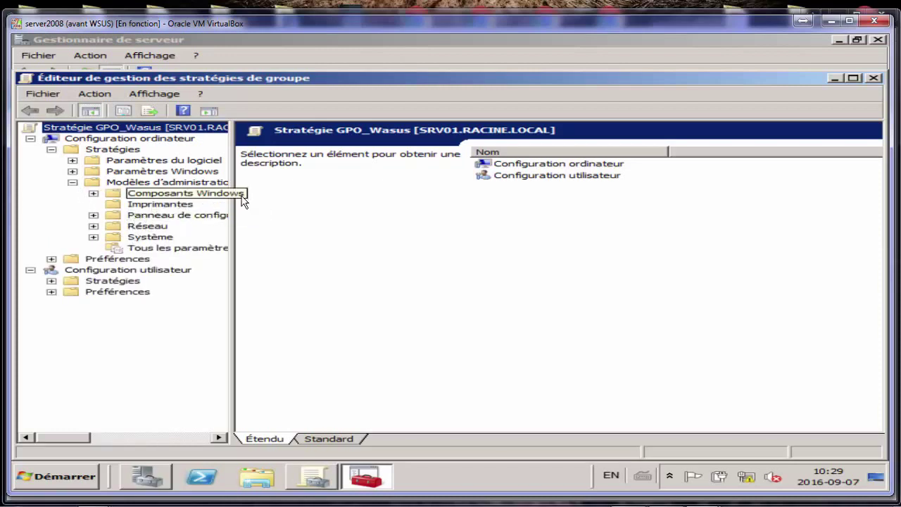
{"action": "left_click_drag", "start_coordinate": [232, 205], "coordinate": [260, 204]}
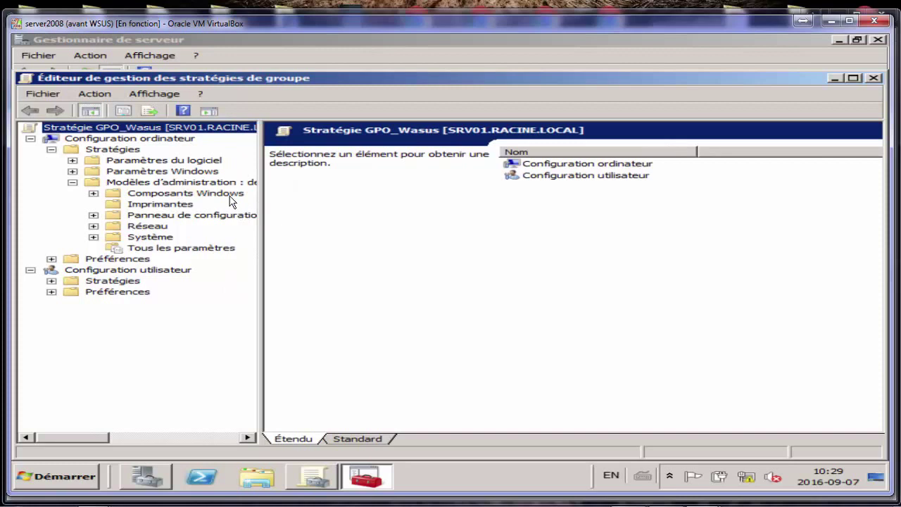
{"action": "left_click", "coordinate": [94, 194]}
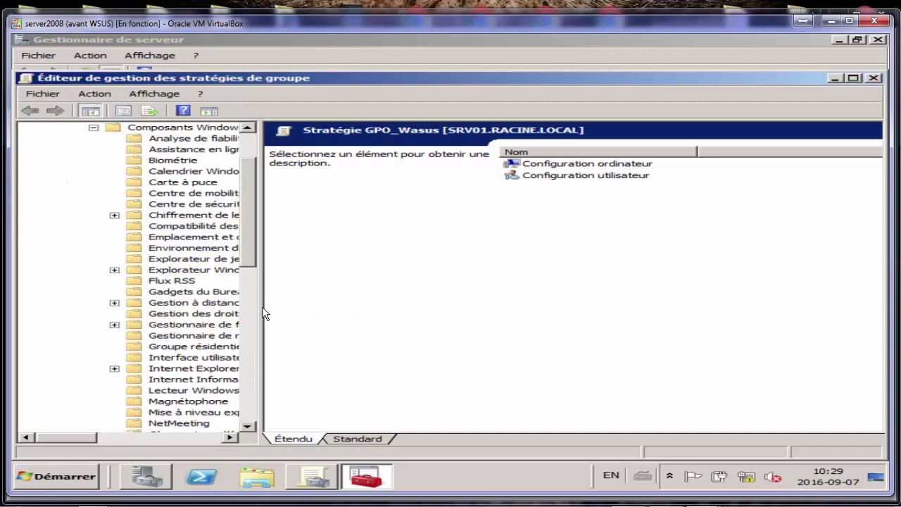
{"action": "left_click_drag", "start_coordinate": [261, 313], "coordinate": [316, 303]}
{"action": "scroll", "coordinate": [255, 320], "scroll_direction": "down", "scroll_amount": 13}
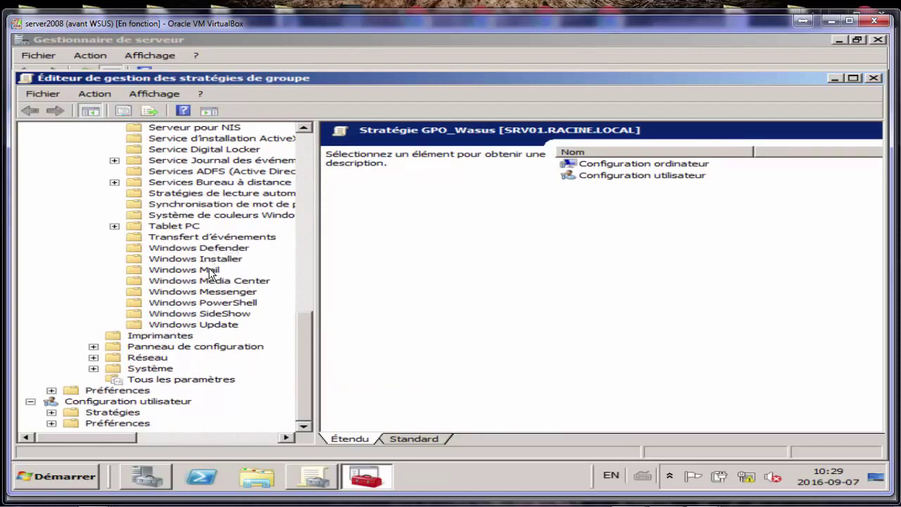
{"action": "left_click", "coordinate": [193, 325]}
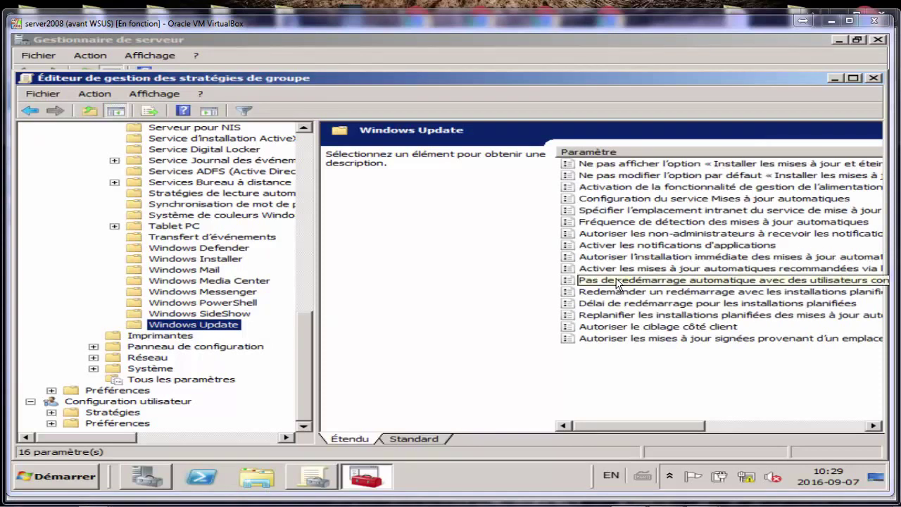
{"action": "left_click", "coordinate": [628, 211]}
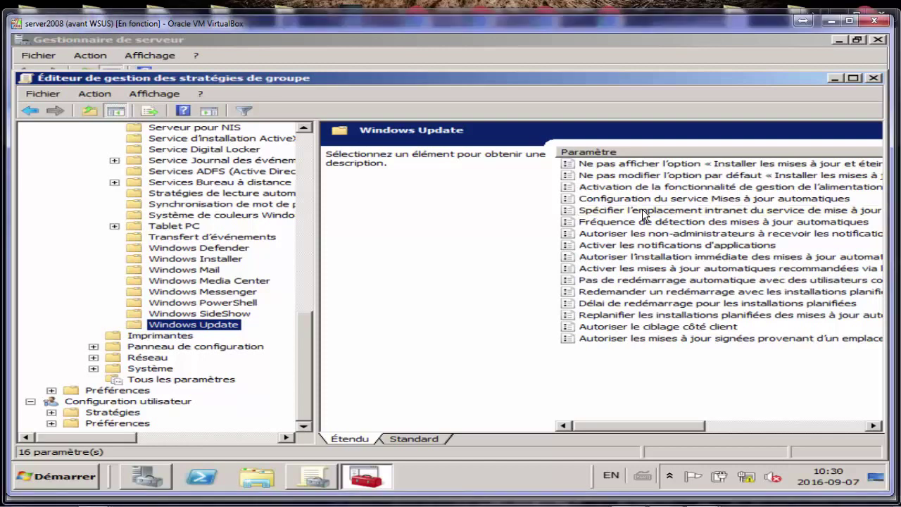
{"action": "double_click", "coordinate": [644, 211]}
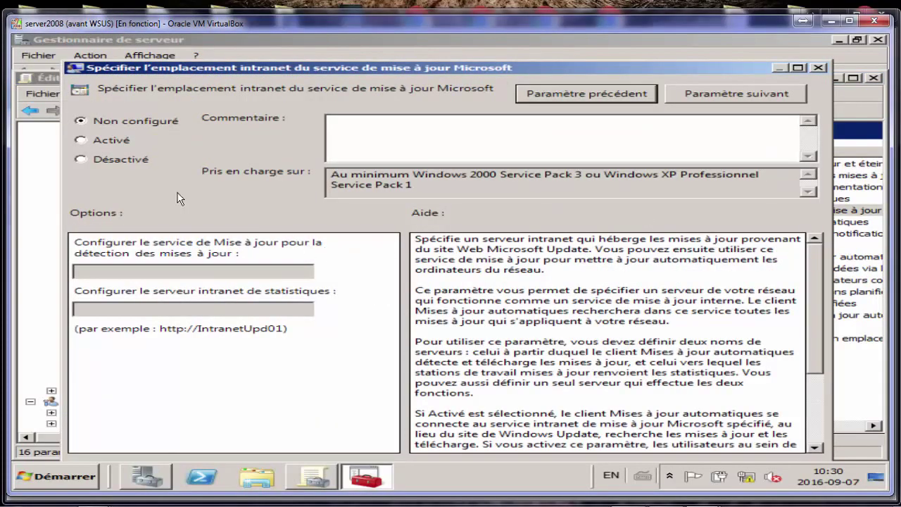
{"action": "left_click", "coordinate": [81, 139]}
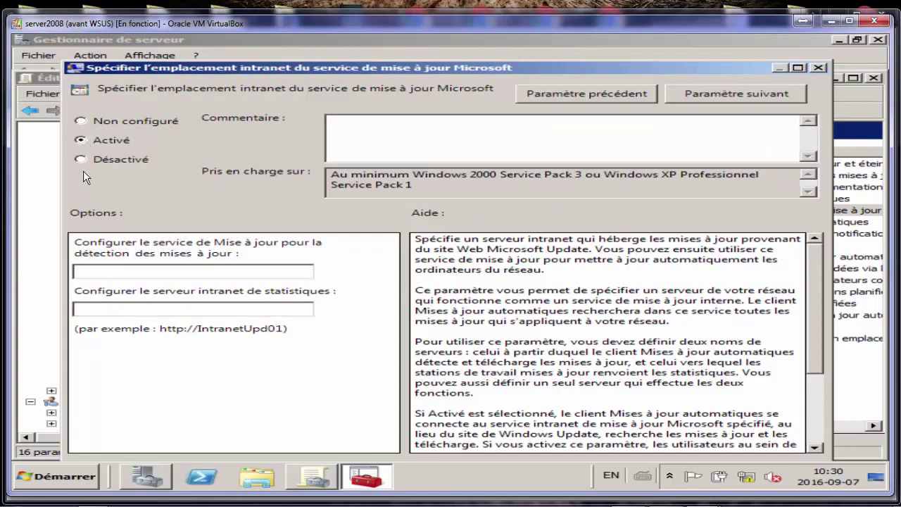
{"action": "left_click", "coordinate": [96, 274]}
{"action": "type", "text": "srvo1"}
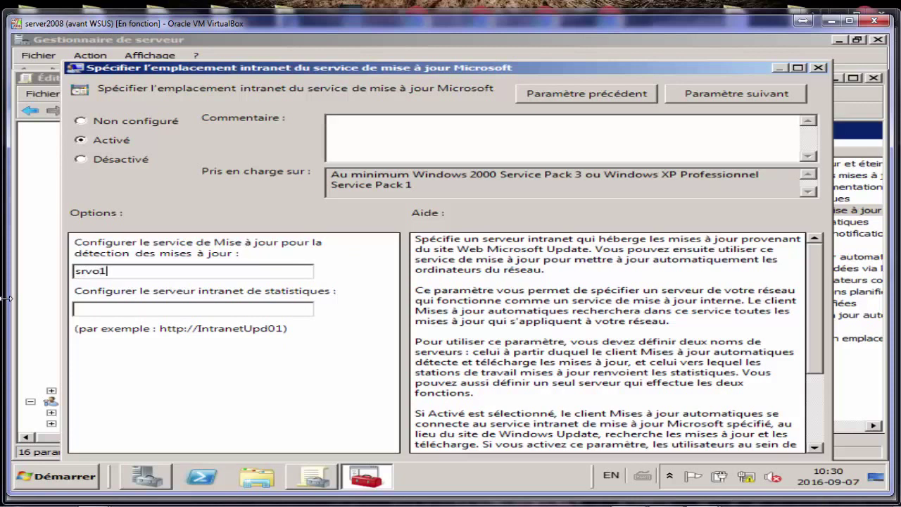
{"action": "key", "text": "BackSpace"}
{"action": "key", "text": "BackSpace"}
{"action": "type", "text": "01"}
{"action": "key", "text": "BackSpace"}
{"action": "key", "text": "BackSpace"}
{"action": "key", "text": "BackSpace"}
{"action": "key", "text": "BackSpace"}
{"action": "key", "text": "BackSpace"}
{"action": "type", "text": "http://srv01:8"}
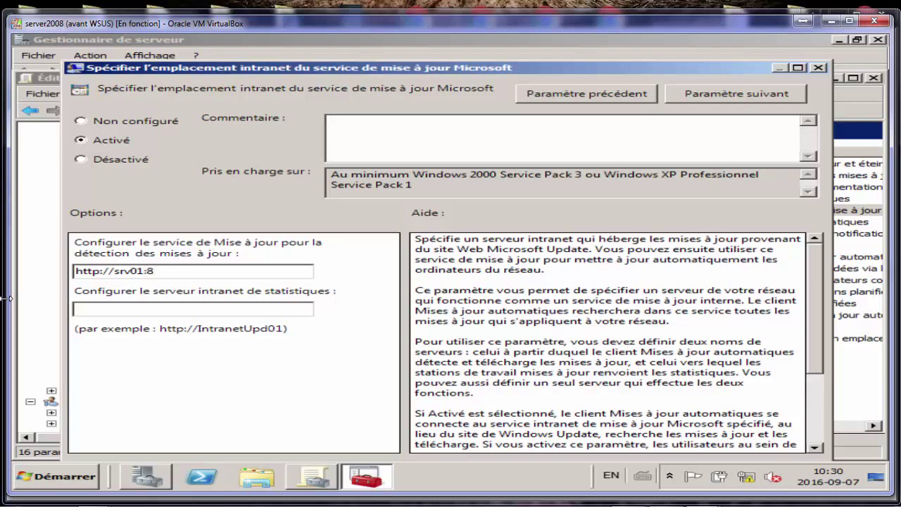
{"action": "type", "text": "530"}
{"action": "left_click_drag", "start_coordinate": [188, 270], "coordinate": [73, 271]}
{"action": "right_click", "coordinate": [146, 272]}
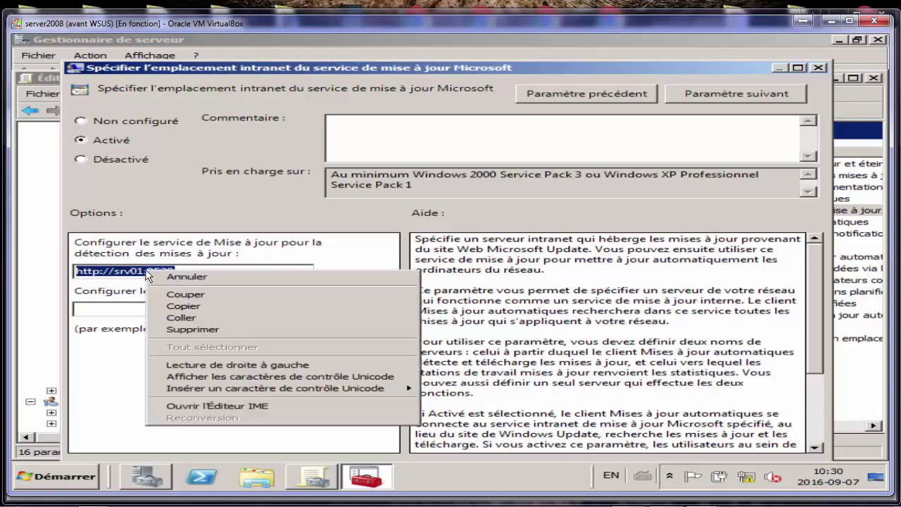
{"action": "left_click", "coordinate": [167, 304]}
{"action": "right_click", "coordinate": [167, 310]}
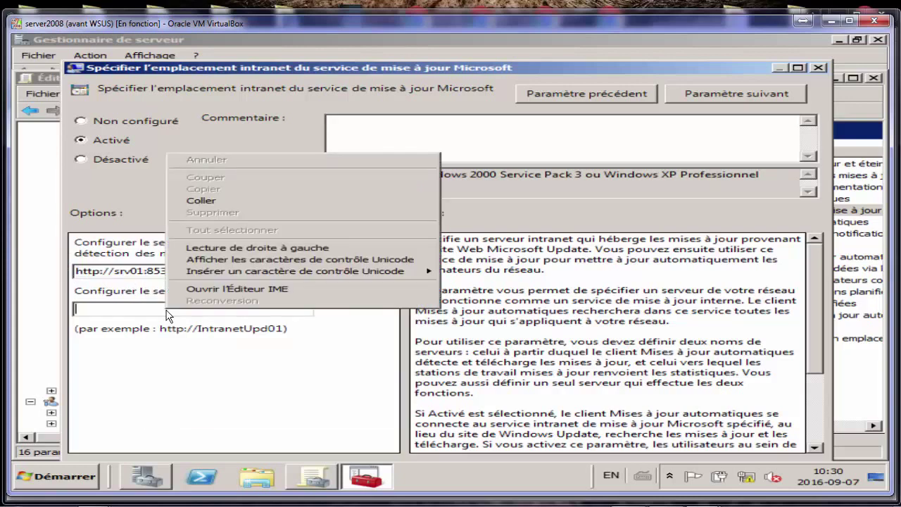
{"action": "left_click", "coordinate": [219, 199]}
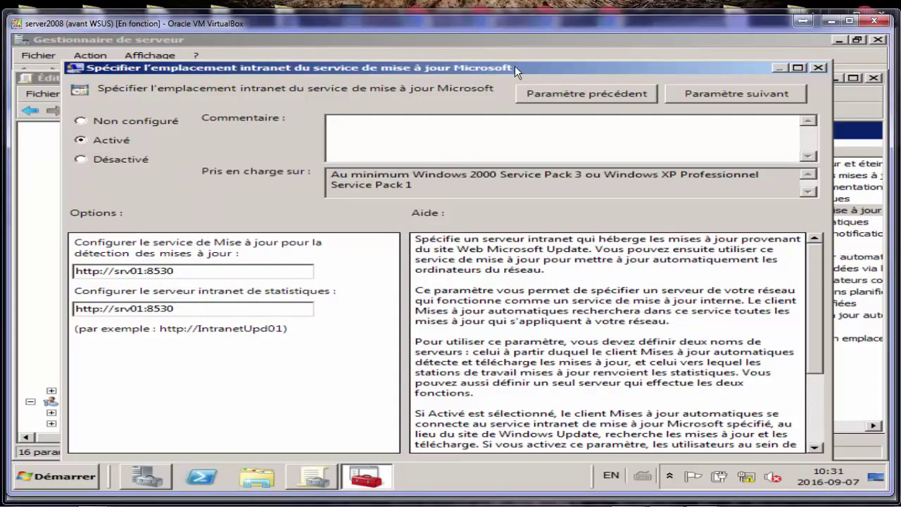
{"action": "left_click_drag", "start_coordinate": [524, 23], "coordinate": [528, 35]}
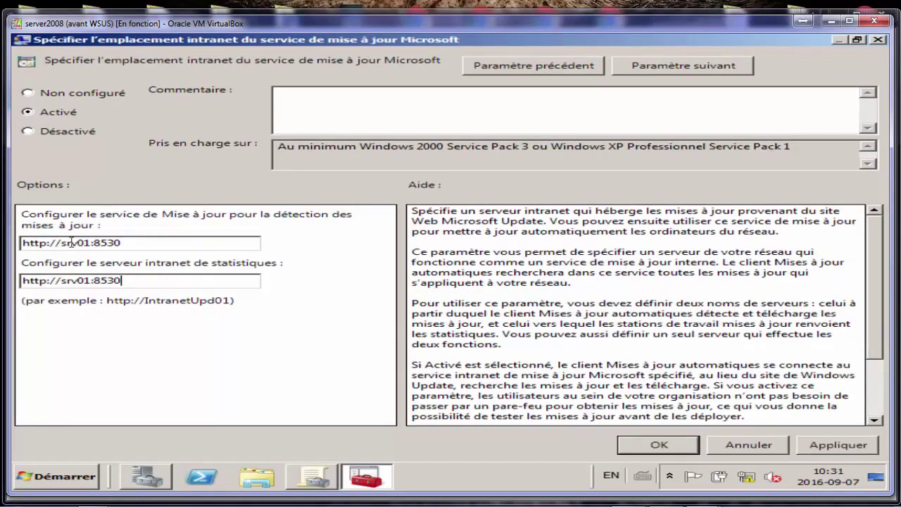
{"action": "left_click", "coordinate": [824, 445]}
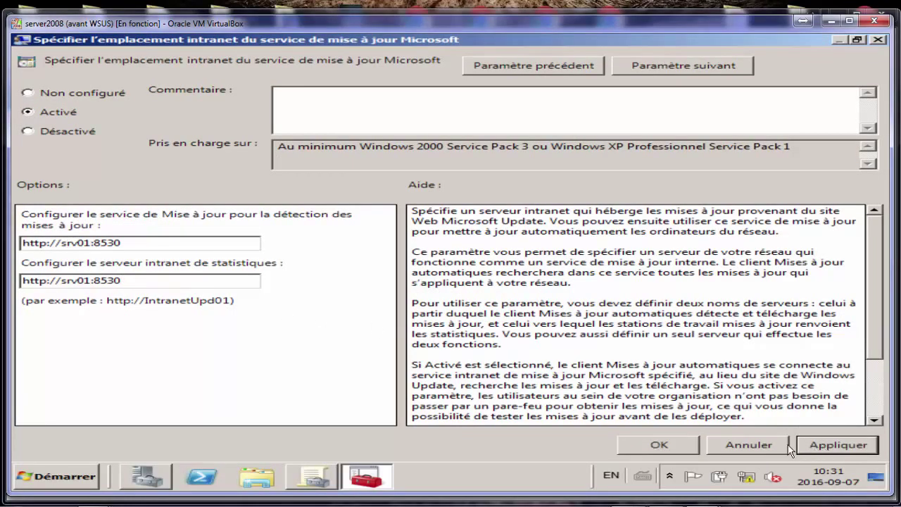
{"action": "left_click", "coordinate": [697, 443]}
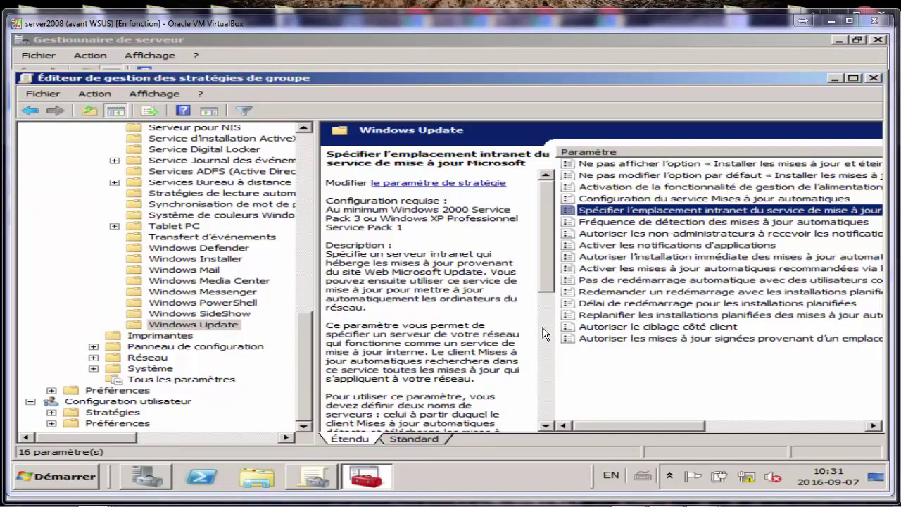
Step: Enable the automatic updates detection frequency policy with the 22-hour interval and apply it
{"action": "double_click", "coordinate": [641, 224]}
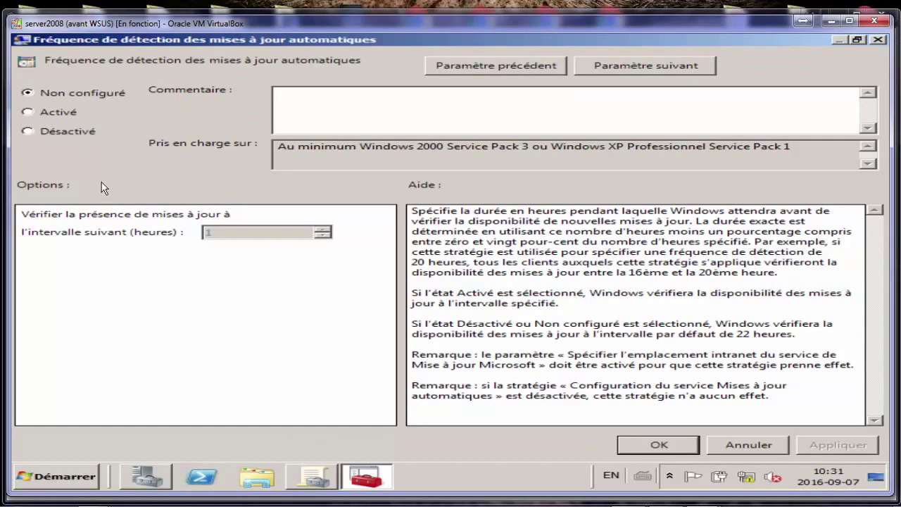
{"action": "left_click", "coordinate": [31, 113]}
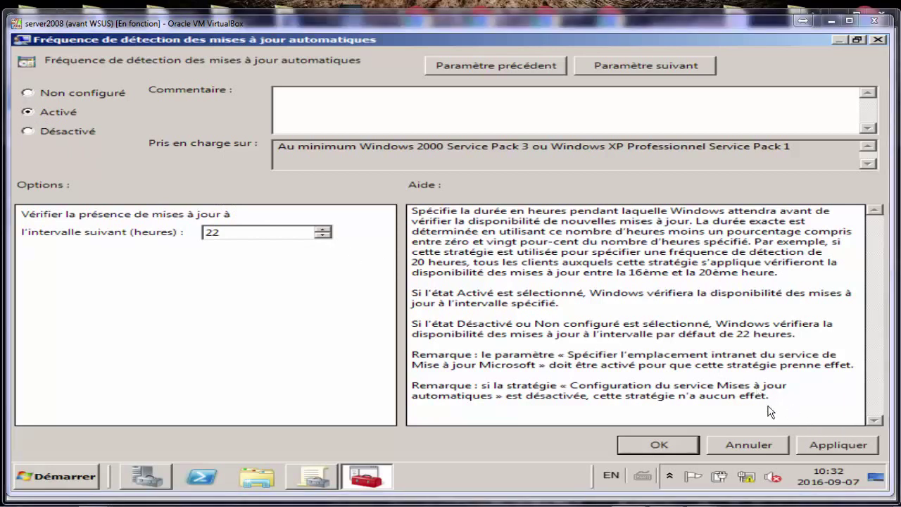
{"action": "left_click", "coordinate": [827, 445]}
{"action": "left_click", "coordinate": [674, 448]}
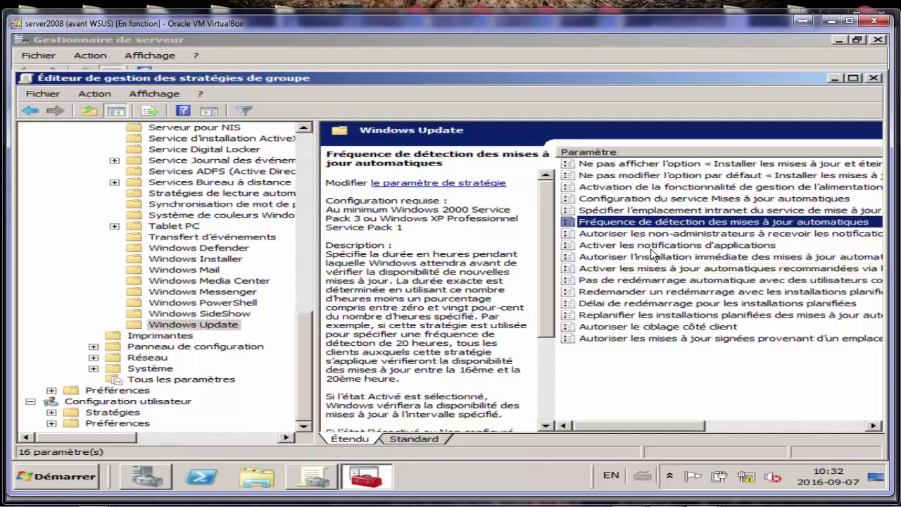
Step: Enable the policy preventing automatic restart with logged-on users for scheduled automatic update installations
{"action": "left_click", "coordinate": [618, 282]}
{"action": "double_click", "coordinate": [619, 282]}
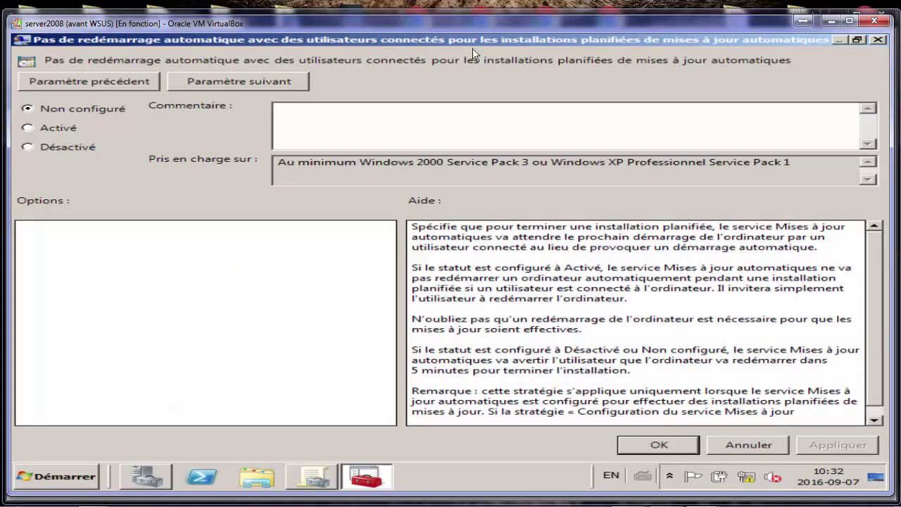
{"action": "left_click", "coordinate": [29, 127]}
{"action": "left_click", "coordinate": [825, 444]}
{"action": "left_click", "coordinate": [682, 446]}
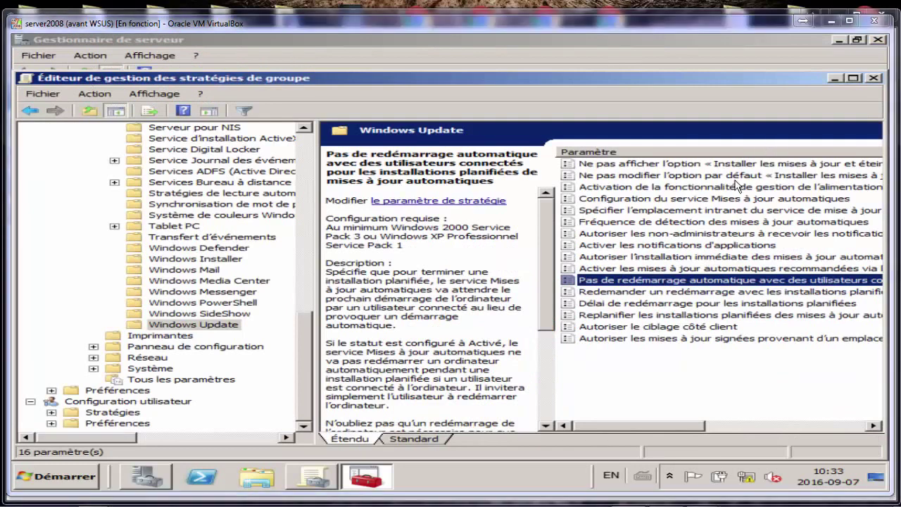
Step: Enable the policy allowing immediate installation of automatic updates and apply it
{"action": "left_click", "coordinate": [594, 257]}
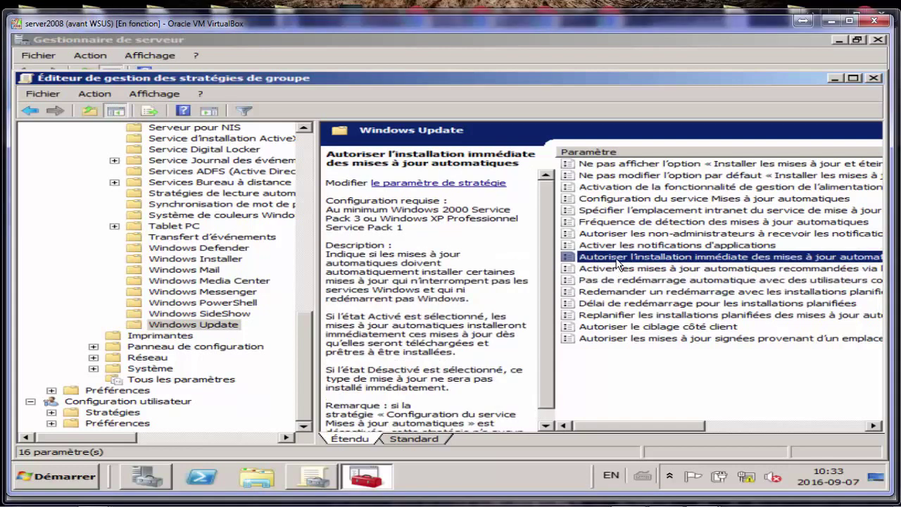
{"action": "double_click", "coordinate": [618, 262]}
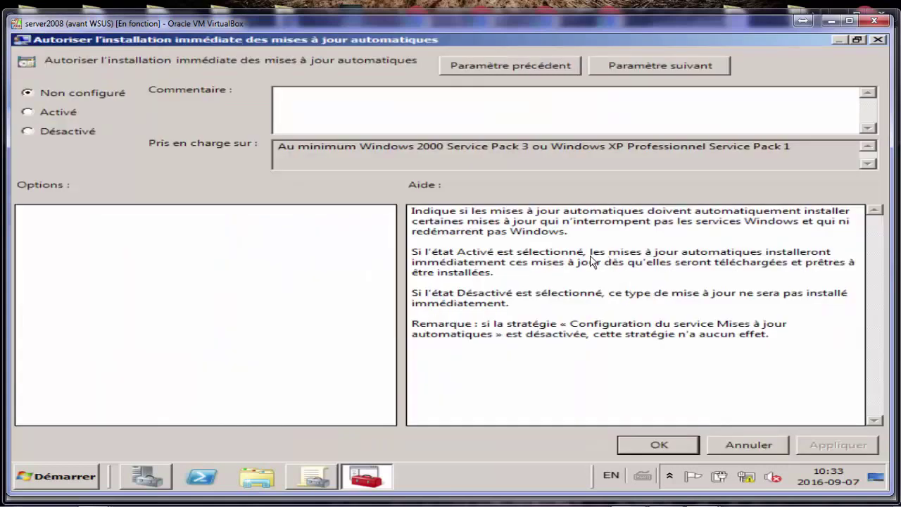
{"action": "left_click", "coordinate": [60, 111]}
{"action": "left_click", "coordinate": [811, 441]}
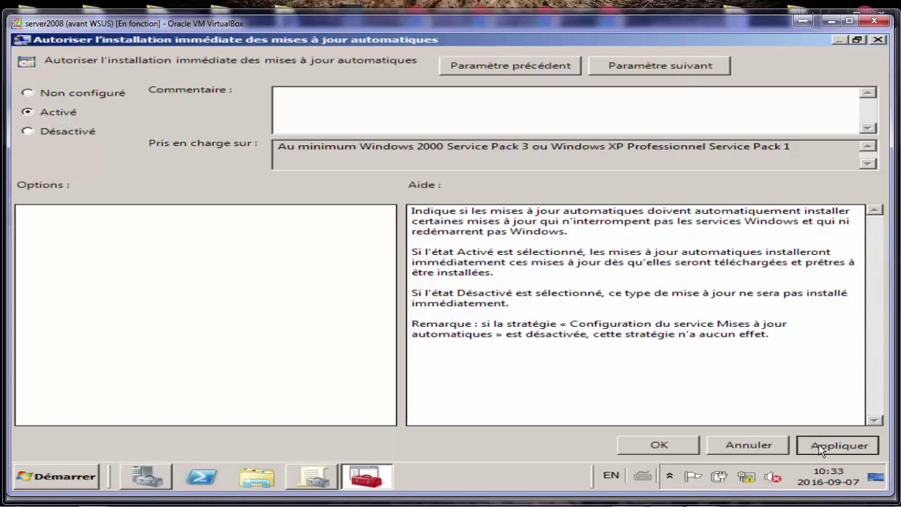
{"action": "left_click", "coordinate": [691, 444]}
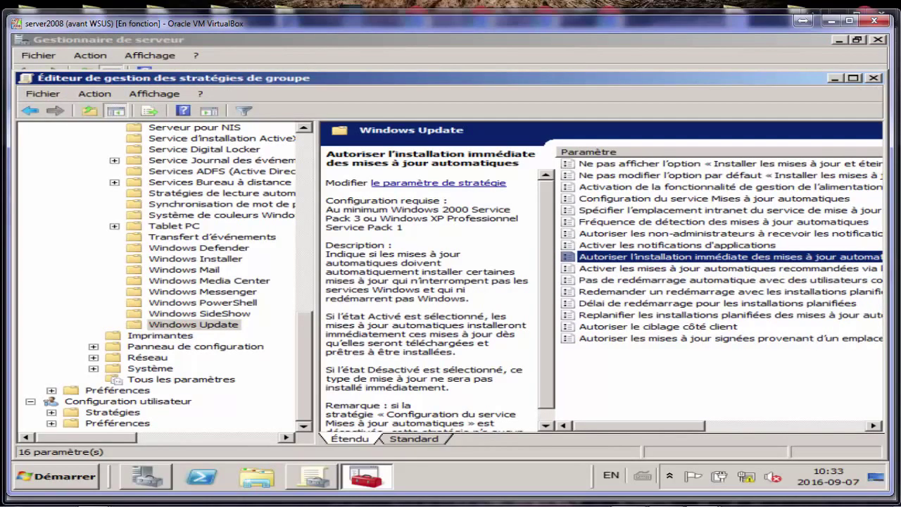
Step: Enable the policy that re-prompts for restart with scheduled installations, with a wait of 1440 minutes
{"action": "double_click", "coordinate": [624, 297]}
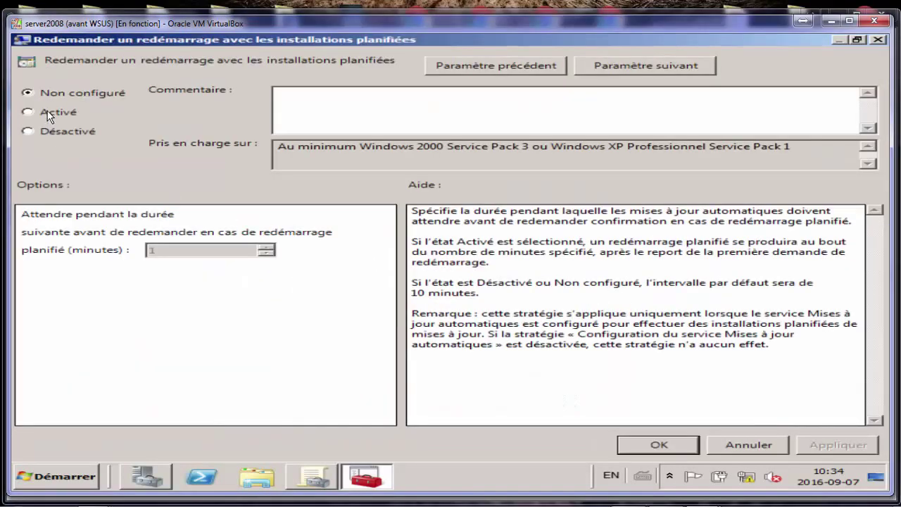
{"action": "left_click", "coordinate": [51, 113]}
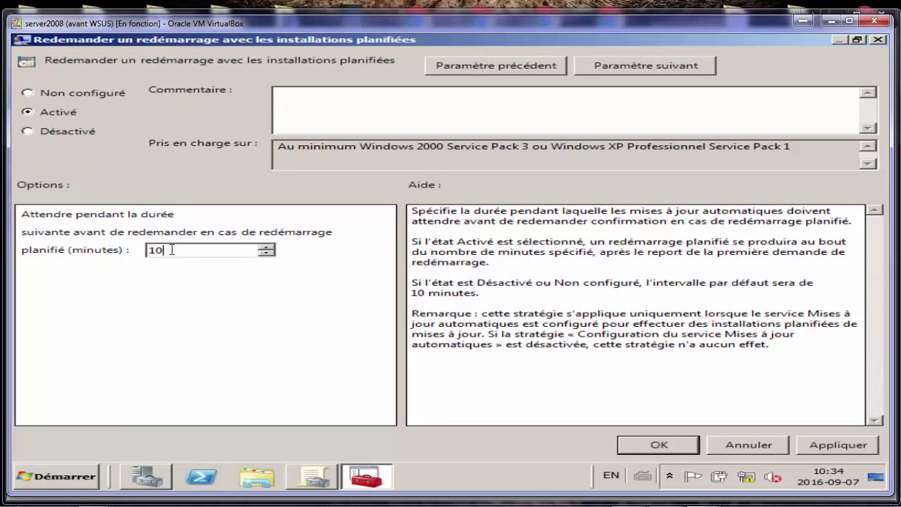
{"action": "key", "text": "BackSpace"}
{"action": "key", "text": "BackSpace"}
{"action": "type", "text": "1440"}
{"action": "left_click", "coordinate": [815, 442]}
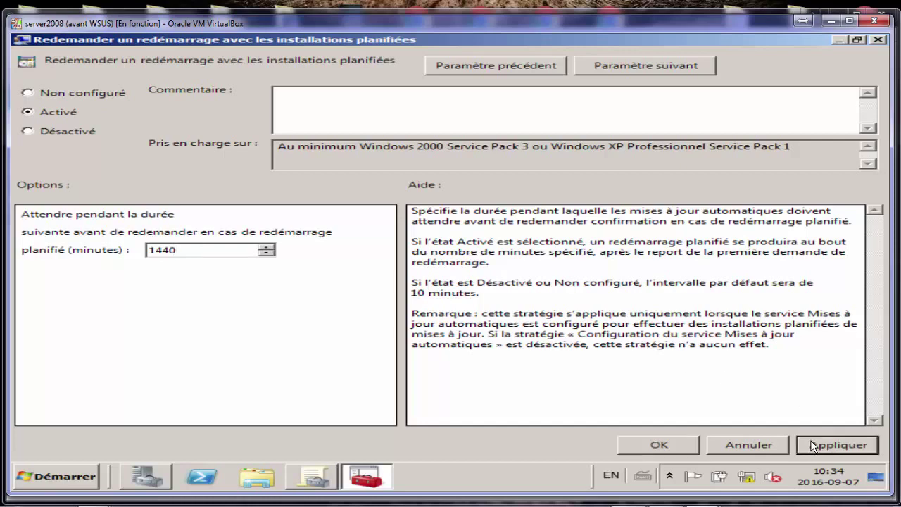
{"action": "left_click", "coordinate": [667, 444]}
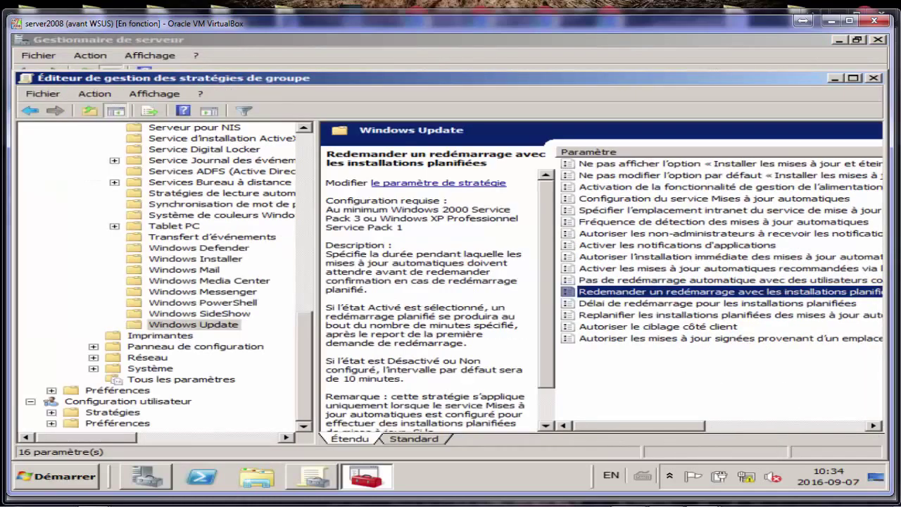
Step: Enable the policy allowing non-administrators to receive update notifications and apply it
{"action": "double_click", "coordinate": [597, 233]}
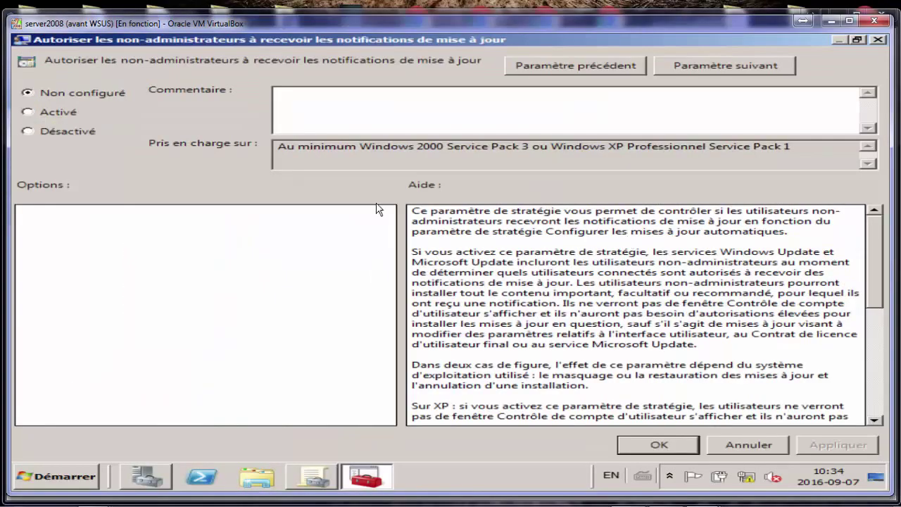
{"action": "left_click", "coordinate": [58, 113]}
{"action": "left_click", "coordinate": [827, 446]}
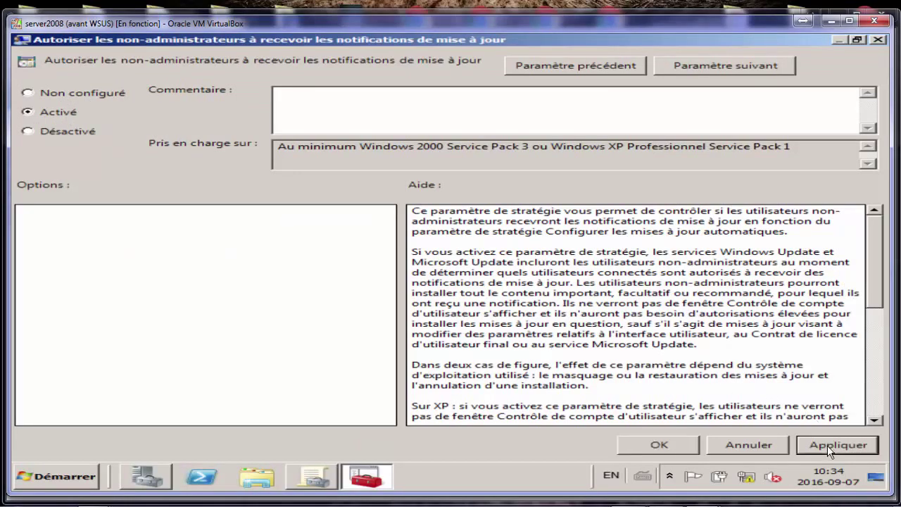
{"action": "left_click", "coordinate": [672, 445]}
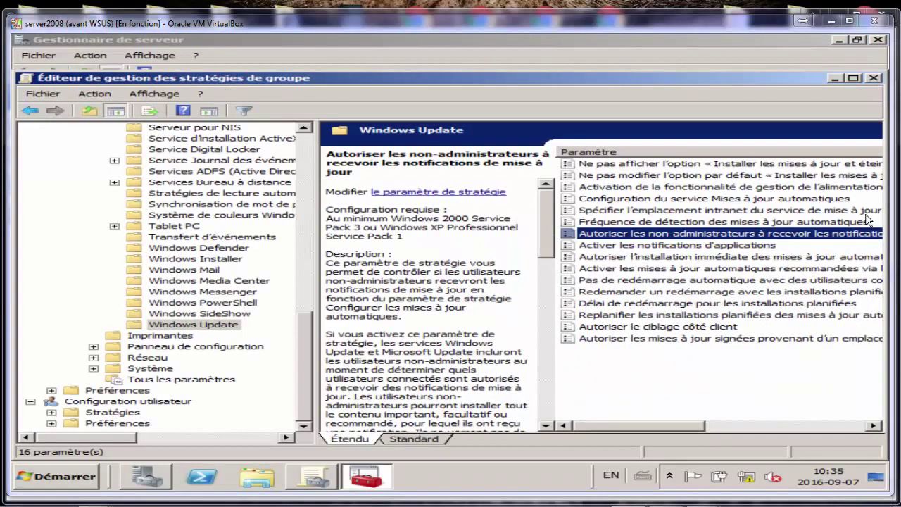
Step: Enable the policy that turns on recommended updates via the Automatic Updates service and apply it
{"action": "left_click", "coordinate": [629, 269]}
{"action": "double_click", "coordinate": [628, 274]}
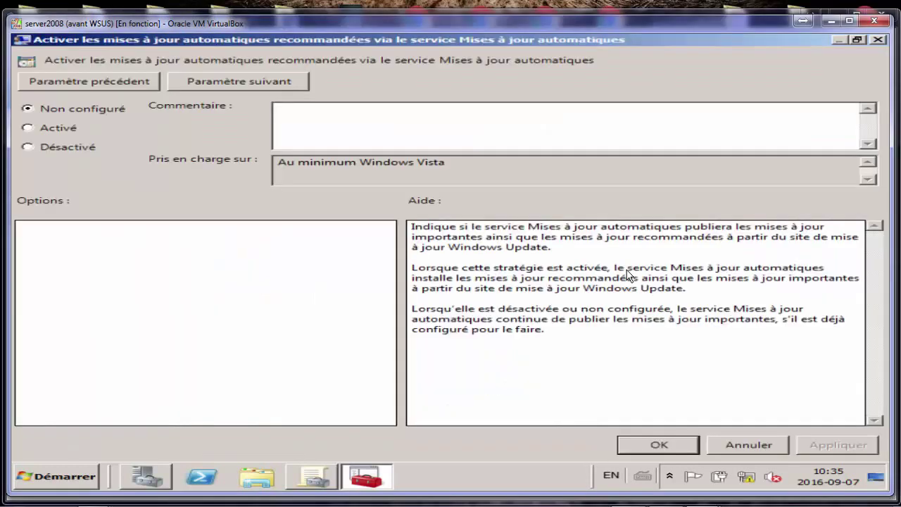
{"action": "left_click", "coordinate": [57, 129]}
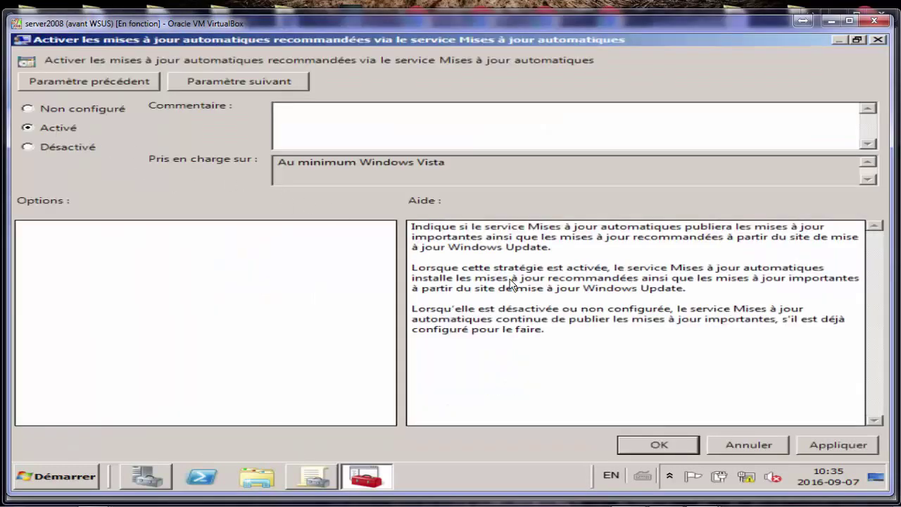
{"action": "left_click", "coordinate": [833, 447]}
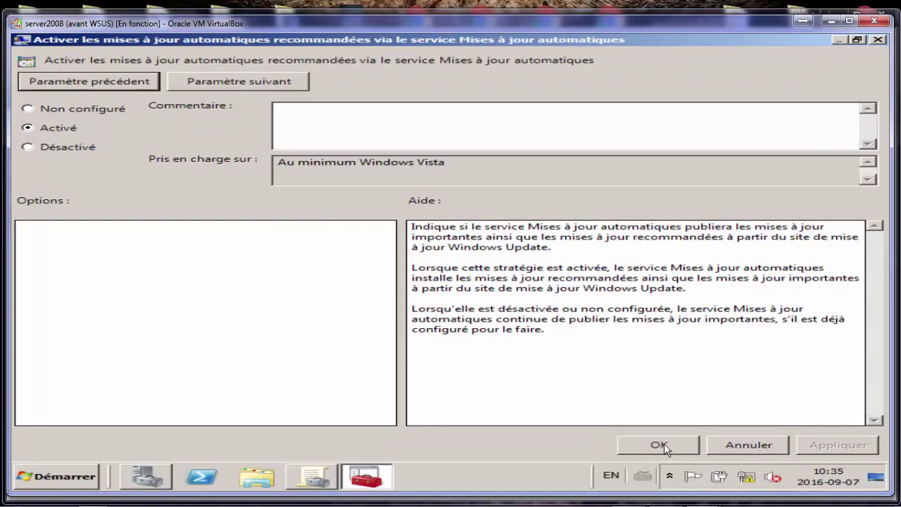
{"action": "left_click", "coordinate": [664, 444]}
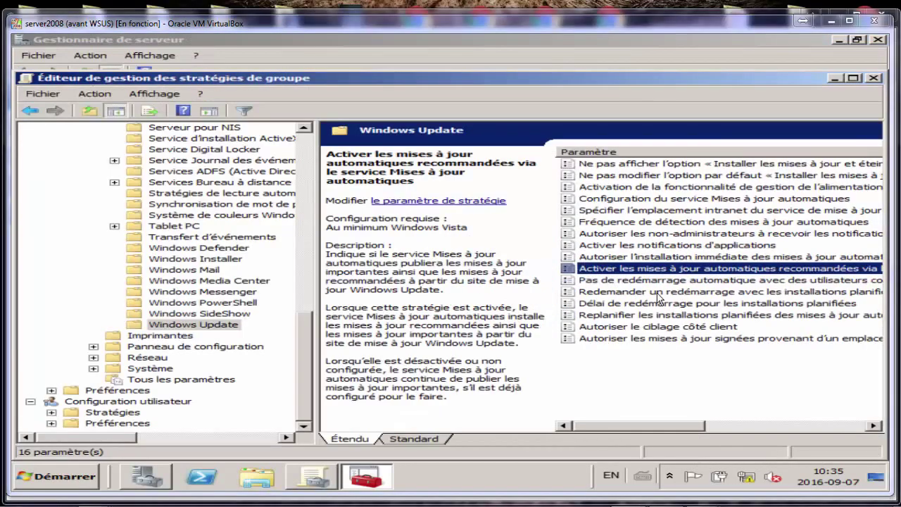
Step: Enable the Automatic Updates configuration policy with the scheduled install day "1 - Tous les dimanches", and close both Group Policy windows
{"action": "left_click", "coordinate": [680, 201]}
{"action": "double_click", "coordinate": [680, 203]}
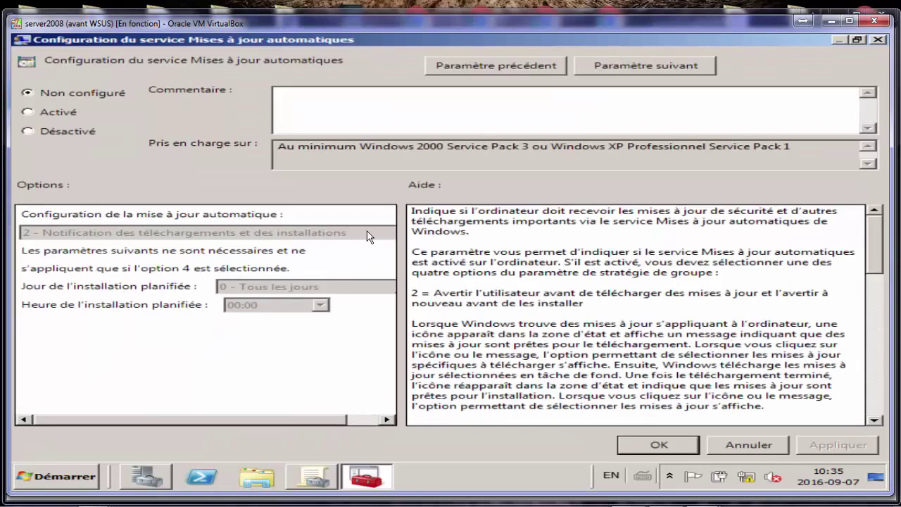
{"action": "left_click", "coordinate": [28, 112]}
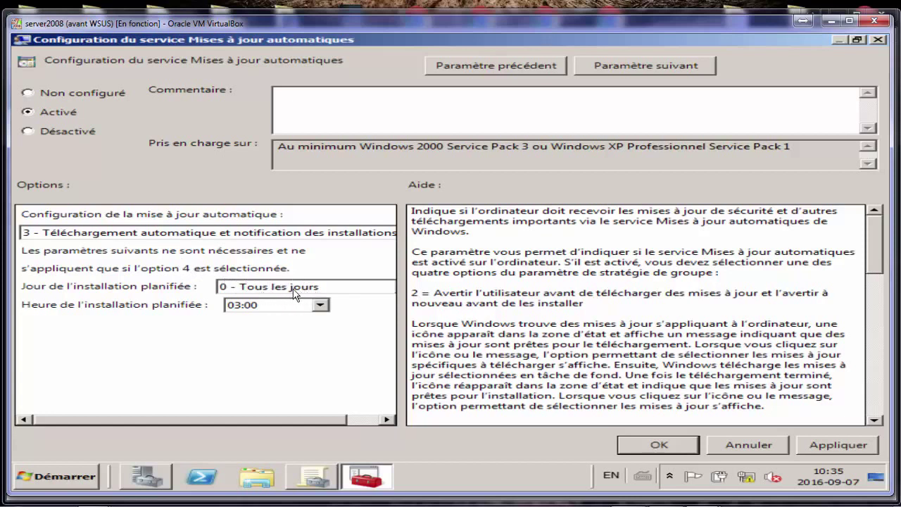
{"action": "left_click", "coordinate": [232, 292]}
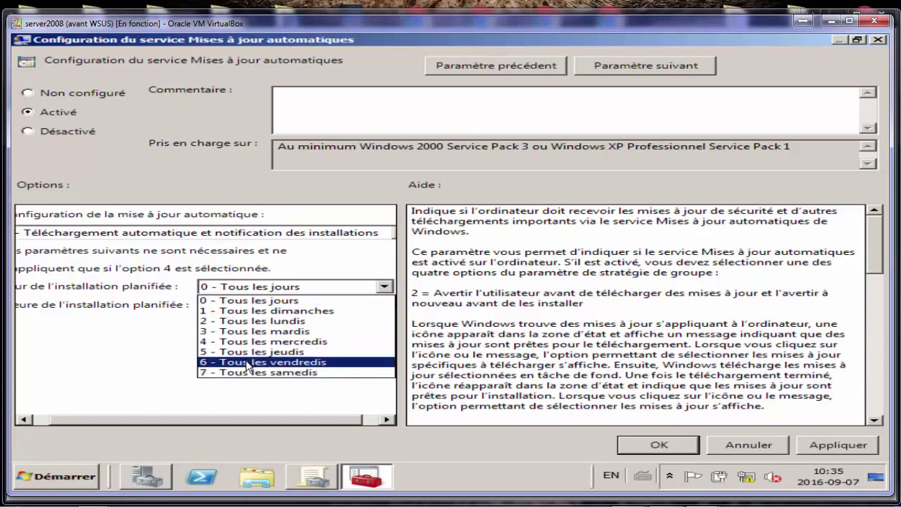
{"action": "left_click", "coordinate": [267, 310]}
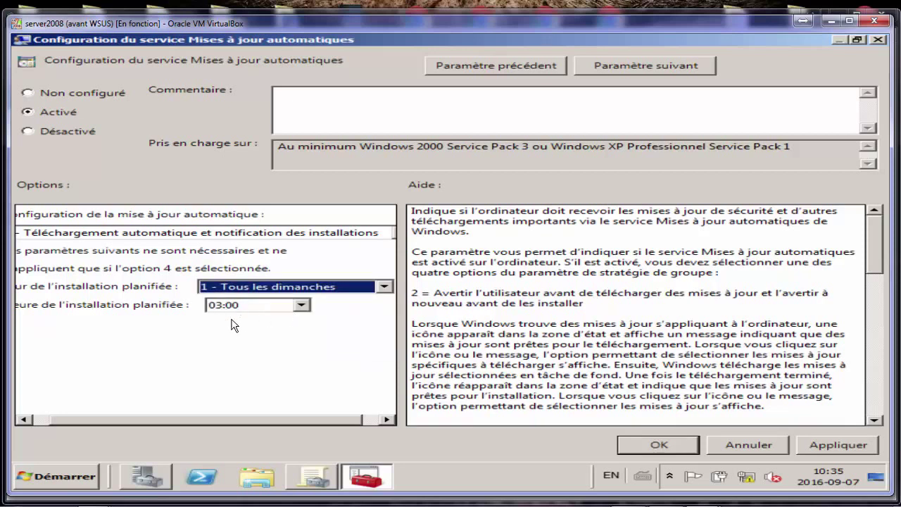
{"action": "left_click", "coordinate": [829, 448]}
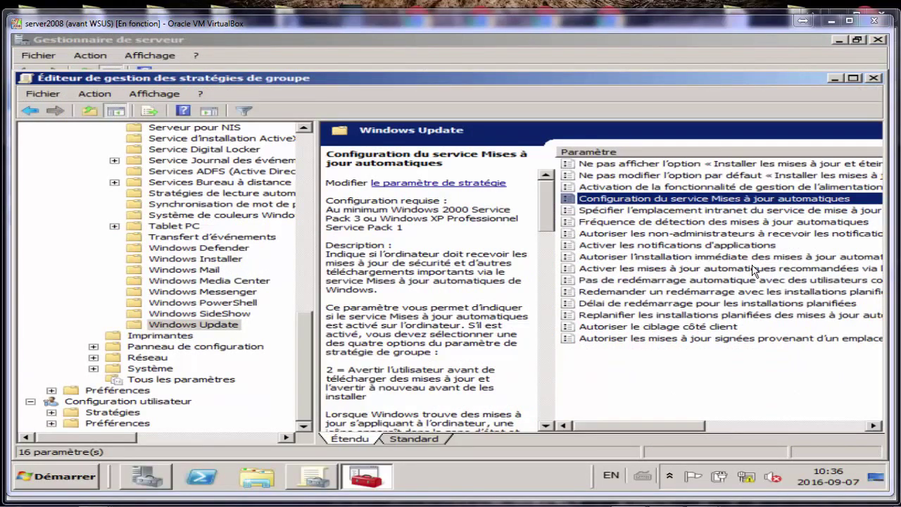
{"action": "left_click", "coordinate": [873, 78]}
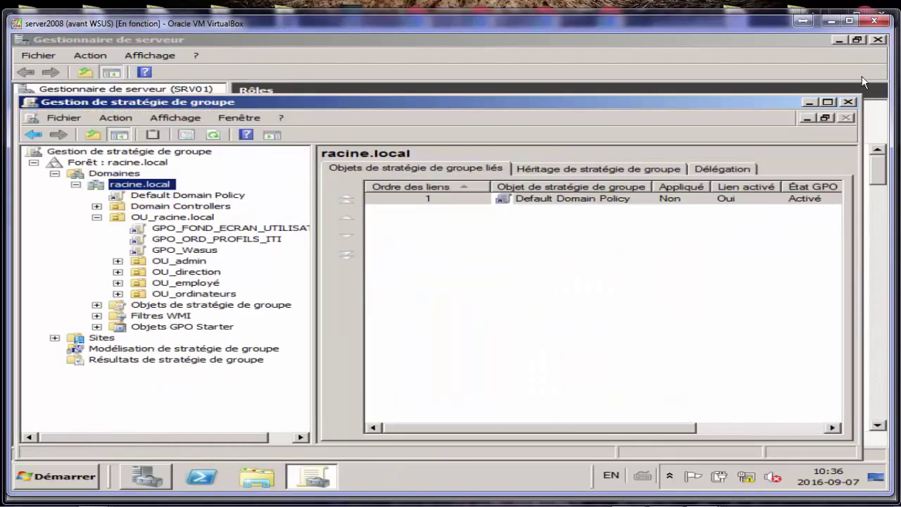
{"action": "left_click", "coordinate": [848, 102]}
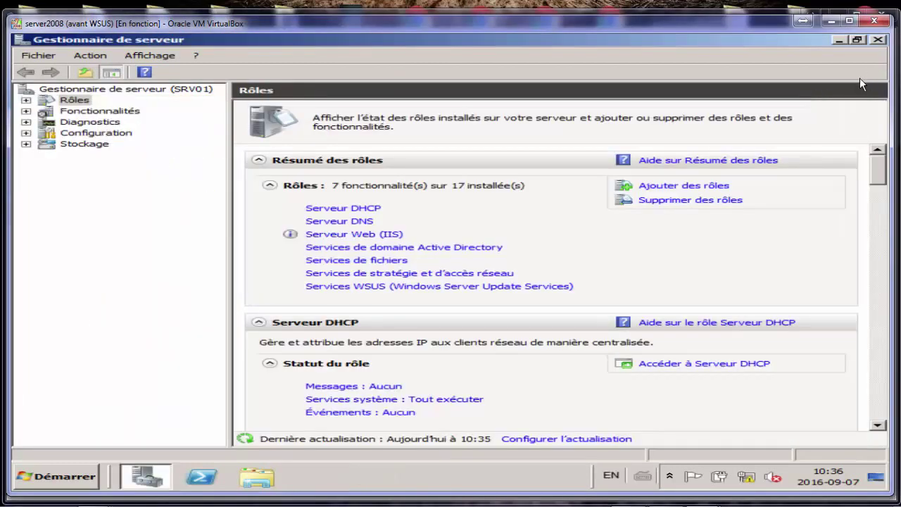
Step: Force a Group Policy refresh by running gpupdate /force in Windows PowerShell, and close the console
{"action": "left_click", "coordinate": [180, 484]}
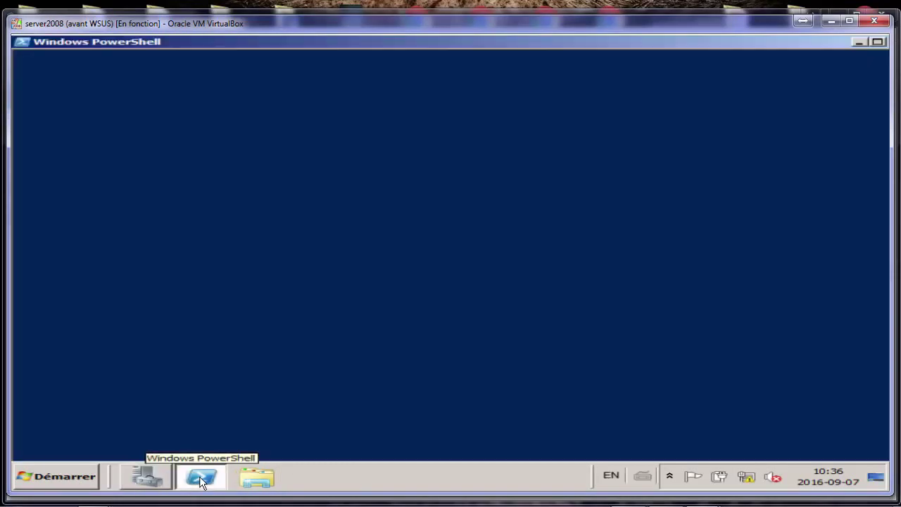
{"action": "mouse_move", "coordinate": [209, 484]}
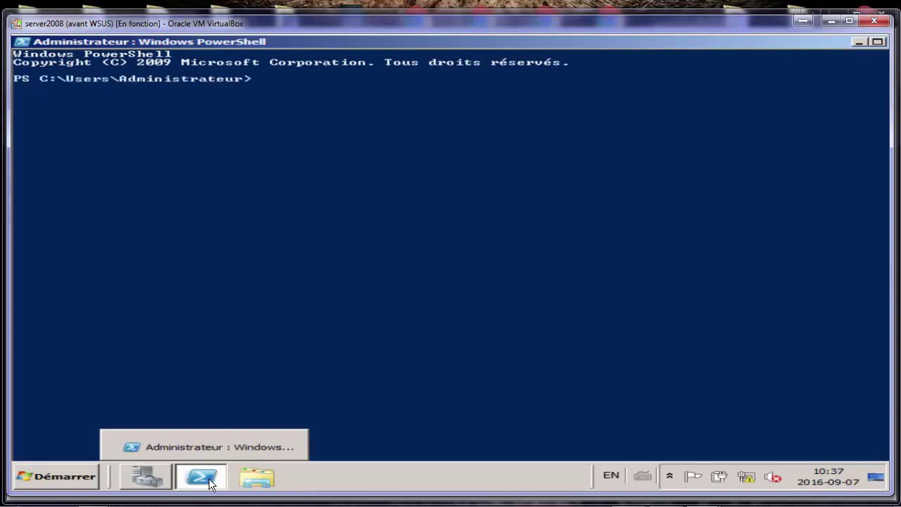
{"action": "type", "text": "gpup"}
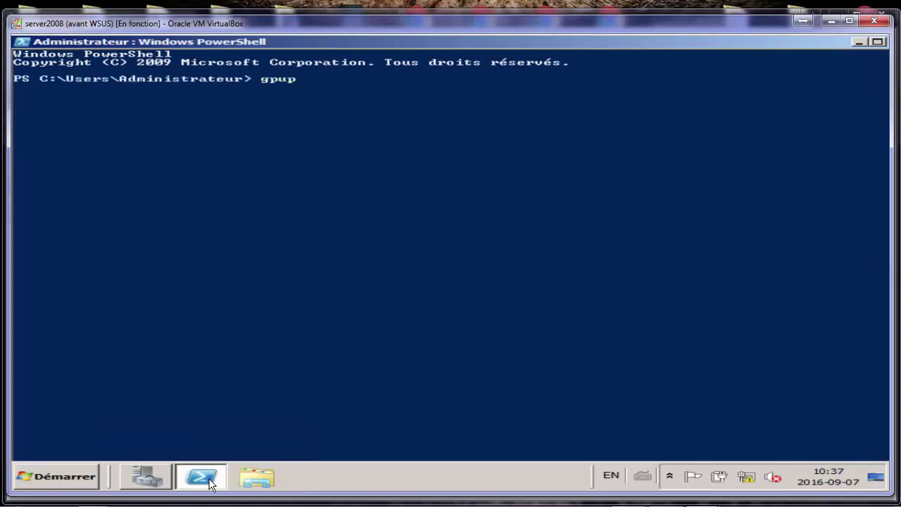
{"action": "type", "text": "date /force"}
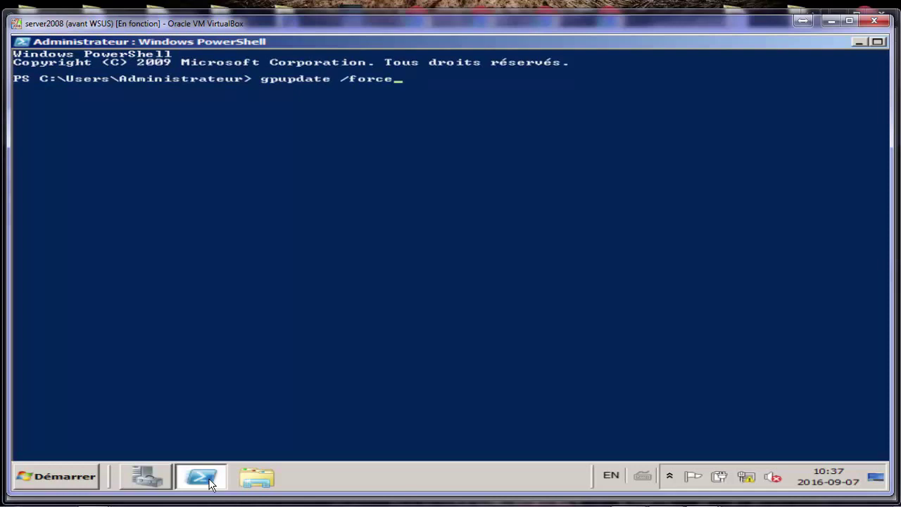
{"action": "key", "text": "Return"}
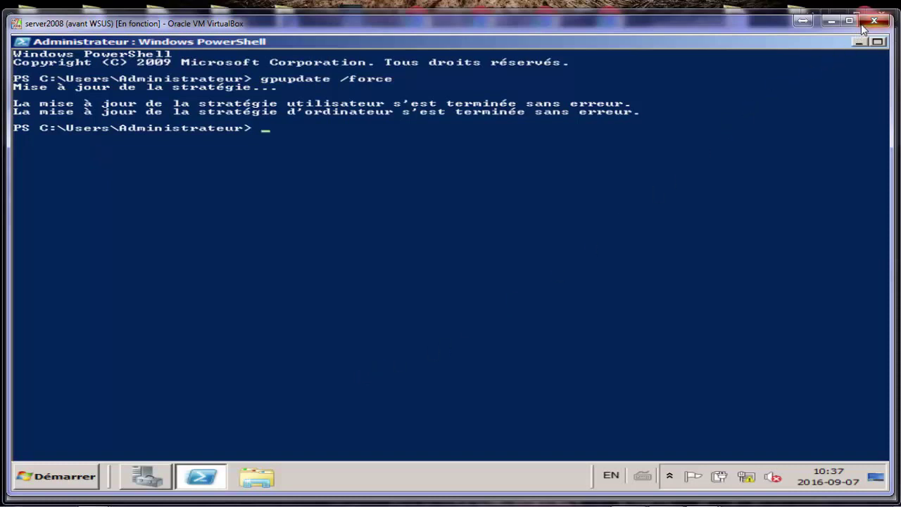
{"action": "double_click", "coordinate": [834, 43]}
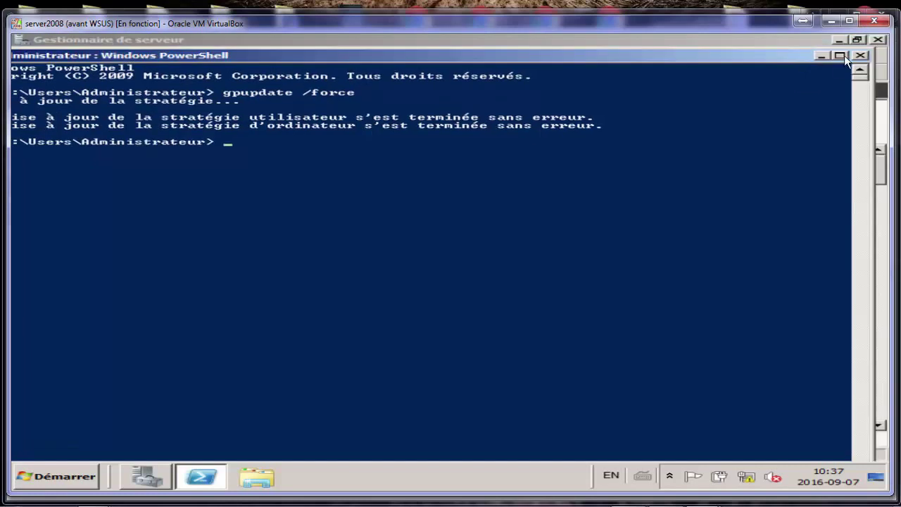
{"action": "left_click", "coordinate": [859, 55]}
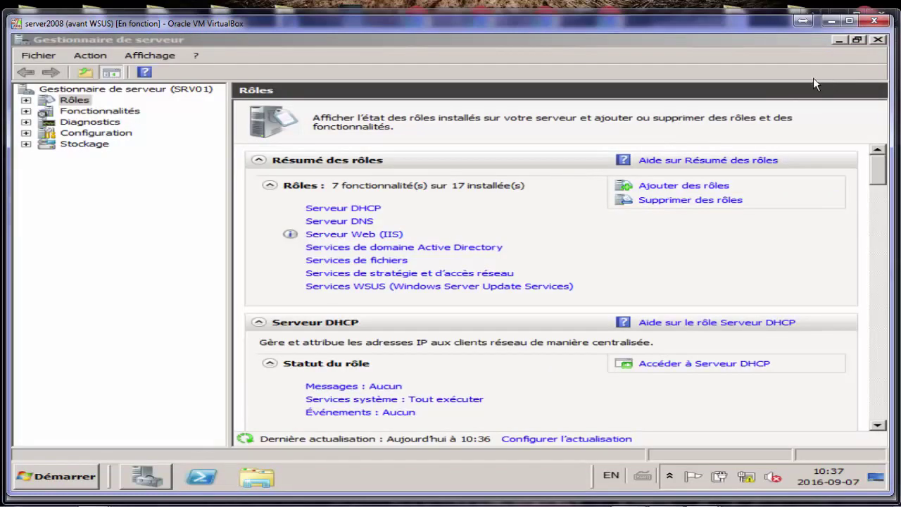